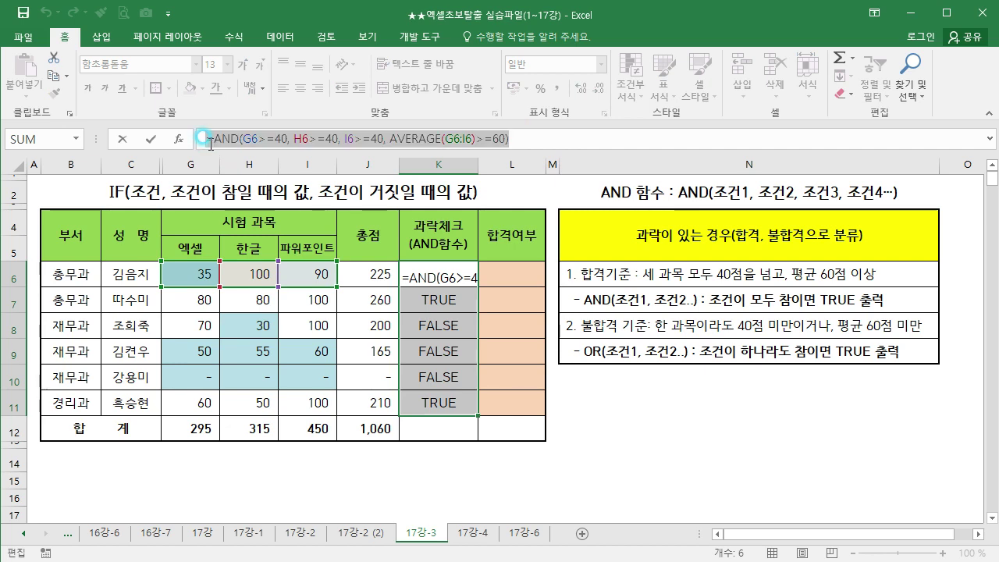
Step: Enter =AND(G6>=40, H6>=40, I6>=40, AVERAGE(G6:I6)>=60) across the selected check cells K6:K11
{"action": "key", "text": "ctrl+Return"}
Step: Enter =IF(K6=TRUE,"합격", "불합격") in cell L6 of the 합격여부 column
{"action": "left_click", "coordinate": [512, 275]}
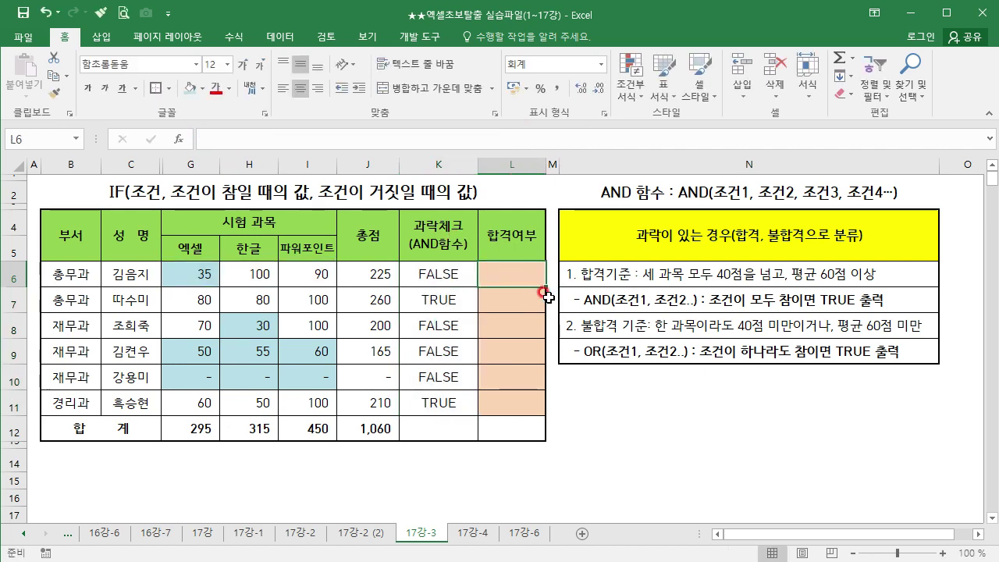
{"action": "type", "text": "=IF"}
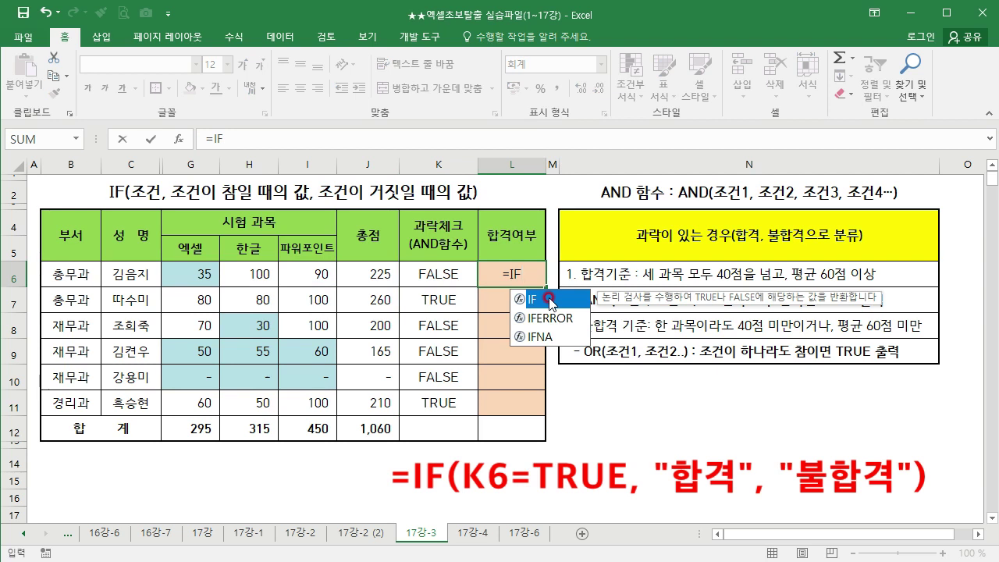
{"action": "double_click", "coordinate": [550, 299]}
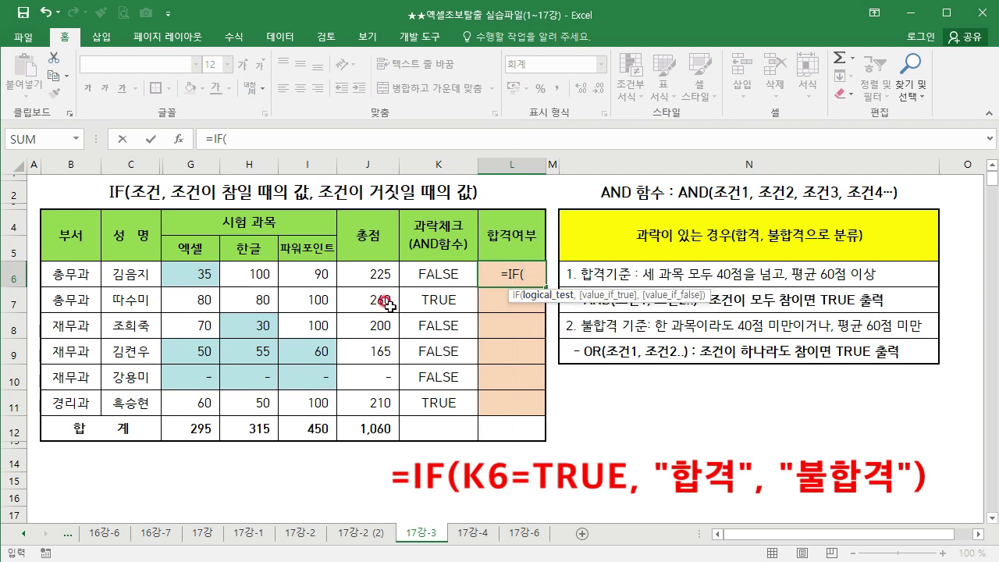
{"action": "left_click", "coordinate": [424, 277]}
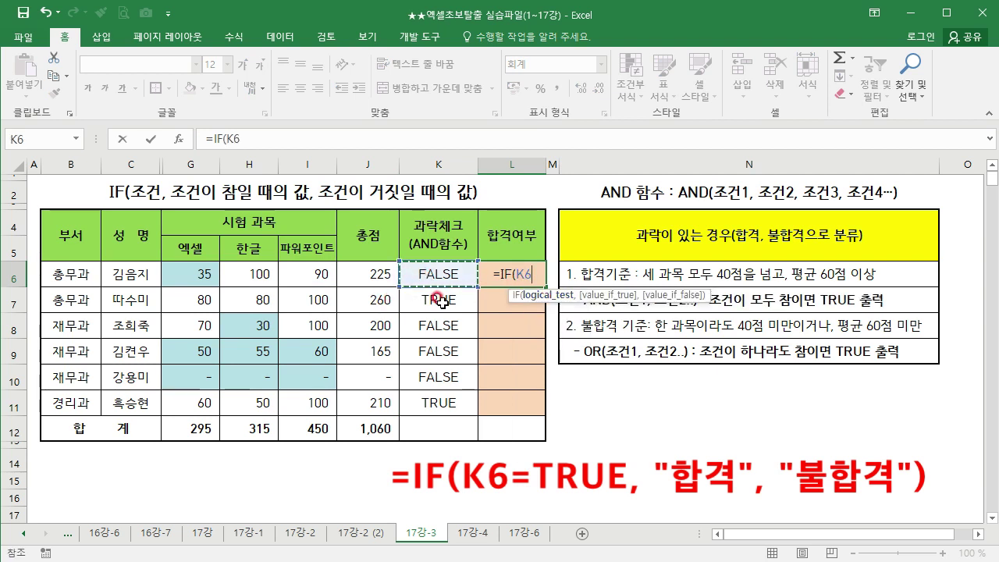
{"action": "type", "text": "="}
{"action": "type", "text": "T"}
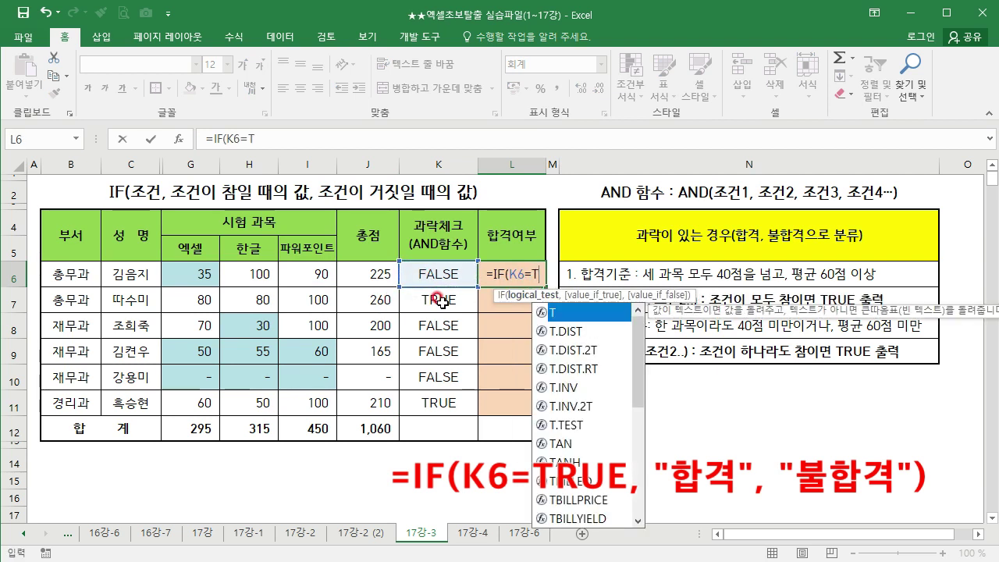
{"action": "type", "text": "UR"}
{"action": "key", "text": "BackSpace"}
{"action": "key", "text": "BackSpace"}
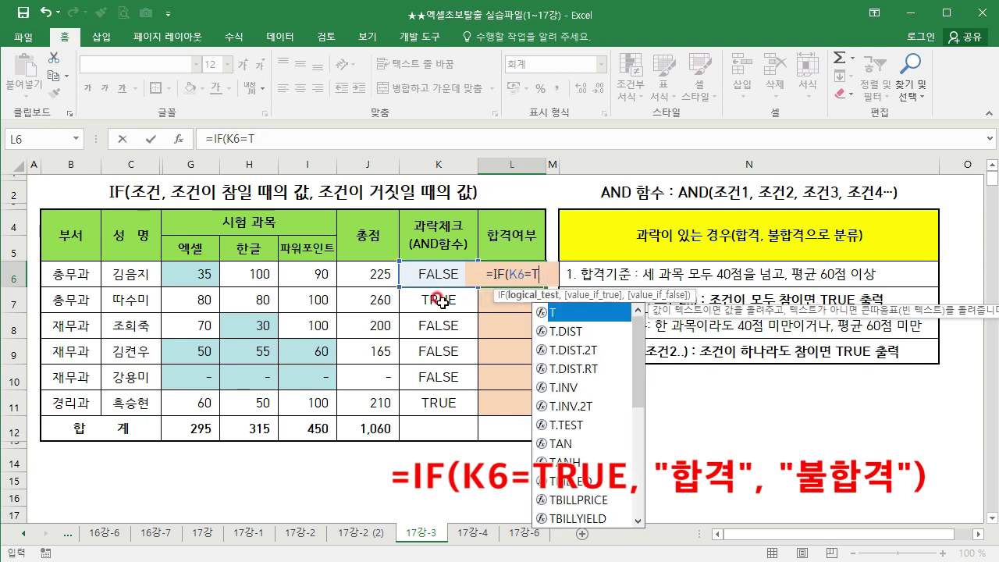
{"action": "type", "text": "RUE"}
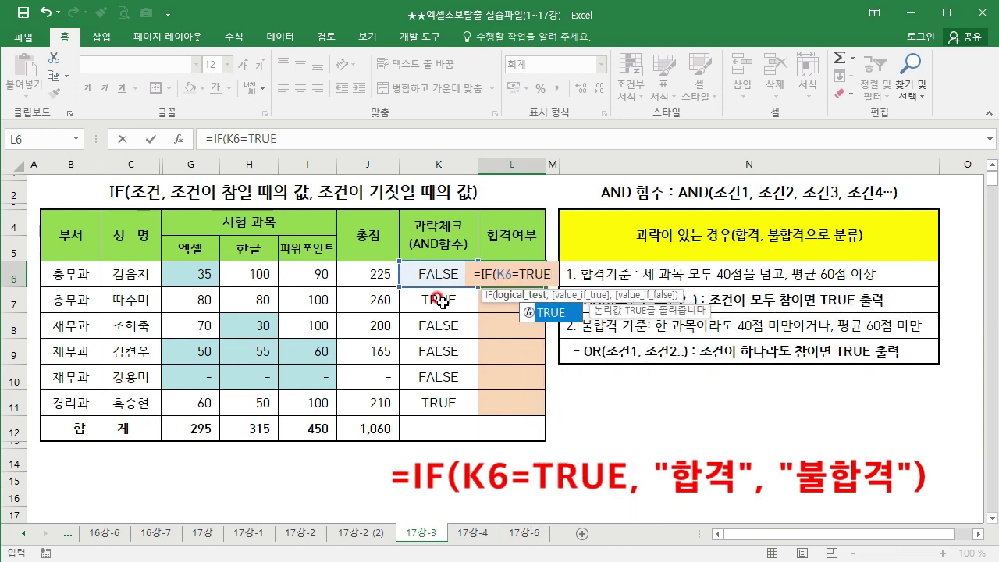
{"action": "type", "text": ",\"합"}
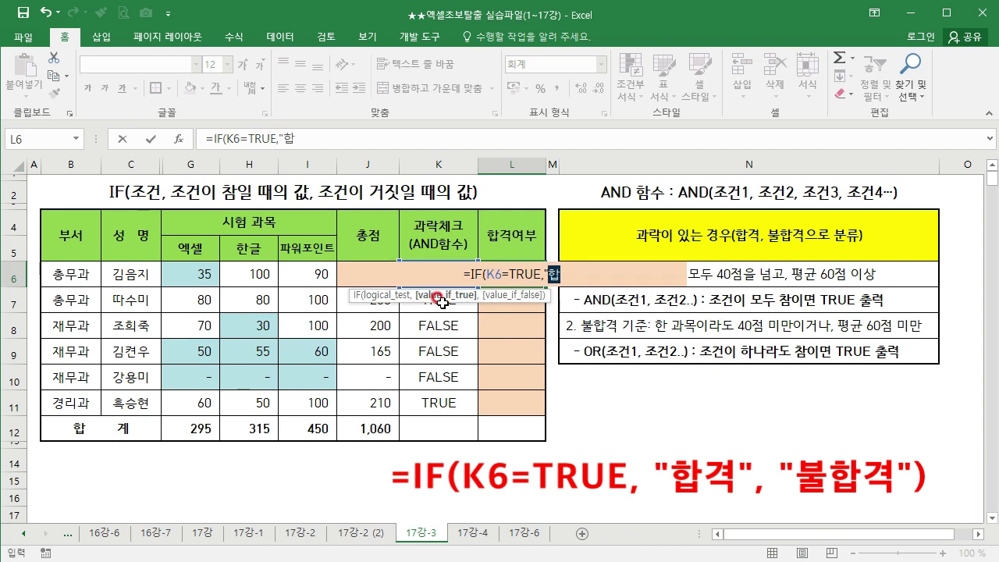
{"action": "type", "text": "격\", \"부"}
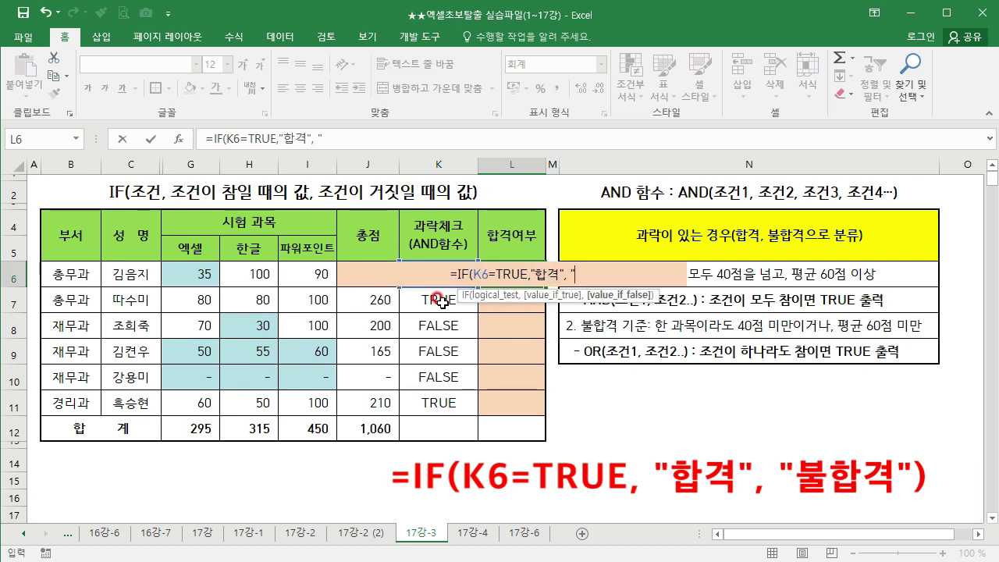
{"action": "type", "text": "합격"}
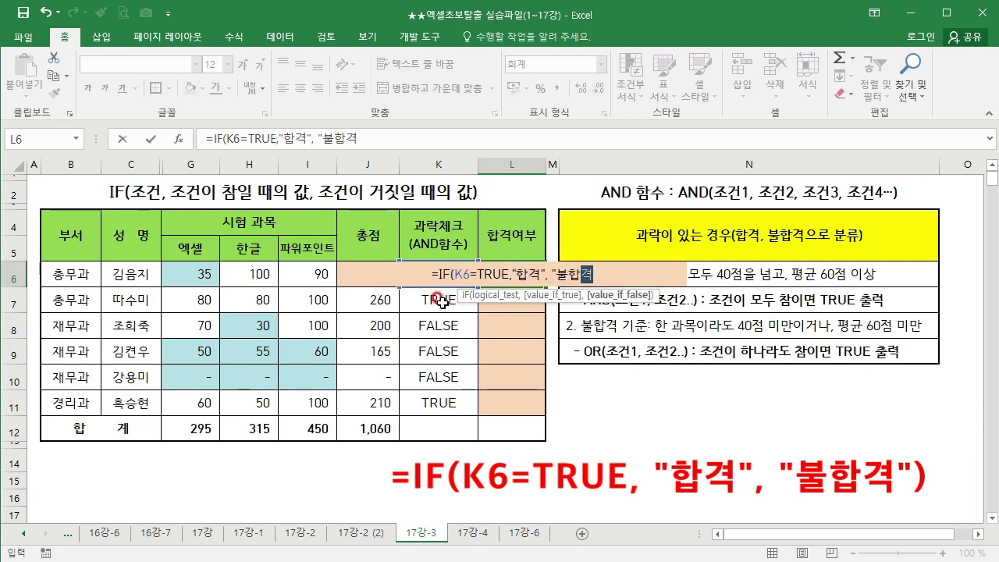
{"action": "type", "text": "\")"}
{"action": "key", "text": "Return"}
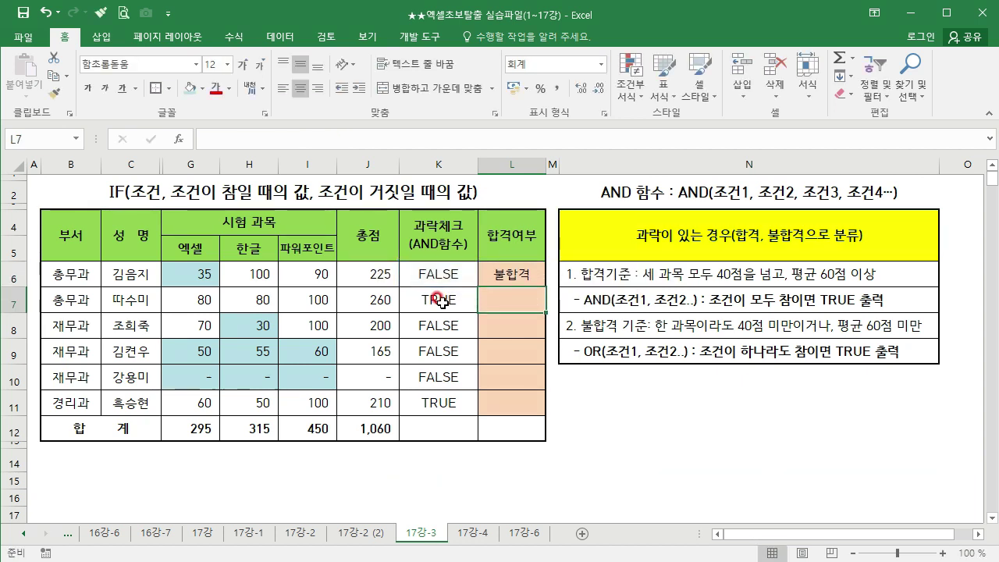
Step: Fill the pass/fail formula from L6 down to L11
{"action": "left_click", "coordinate": [487, 275]}
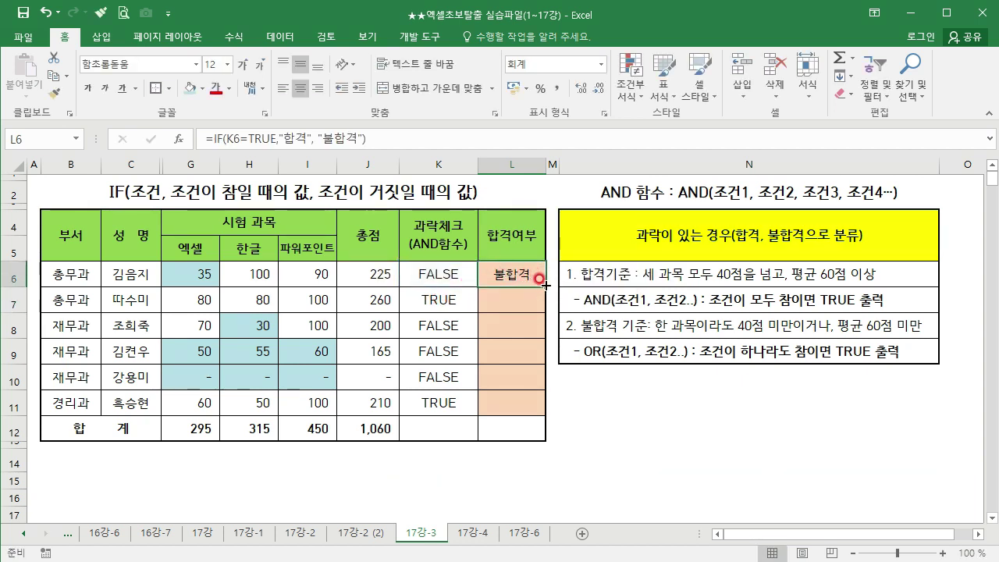
{"action": "left_click_drag", "start_coordinate": [543, 286], "coordinate": [553, 415]}
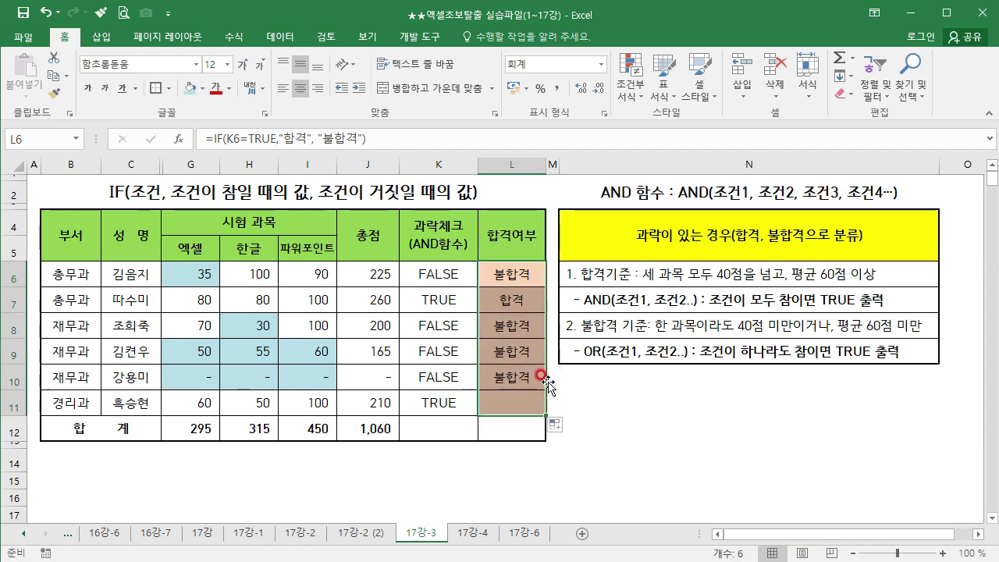
Step: Examine how the IF formula in L6 relies on the AND check in K6, leaving both formulas as they are
{"action": "left_click", "coordinate": [520, 274]}
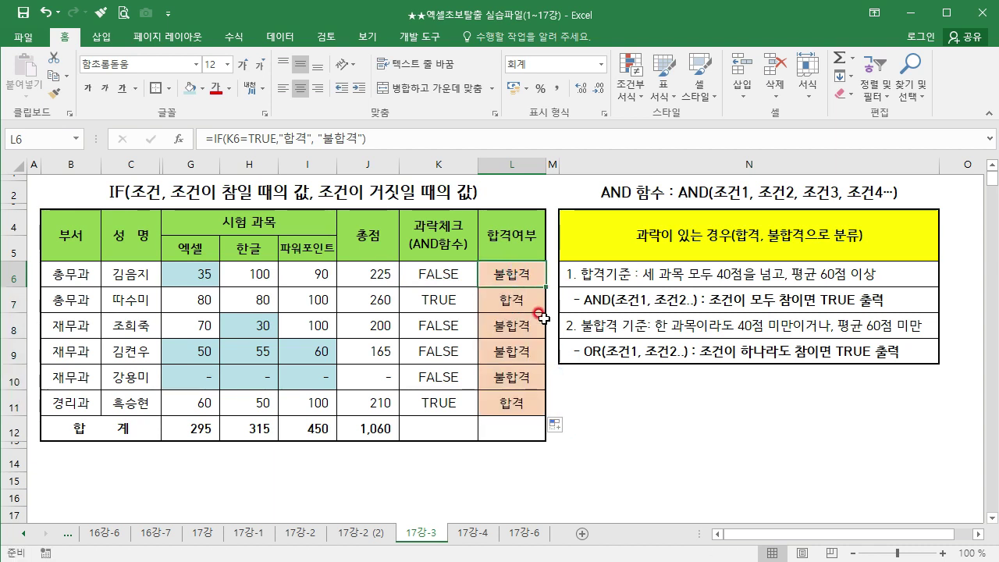
{"action": "left_click", "coordinate": [441, 269]}
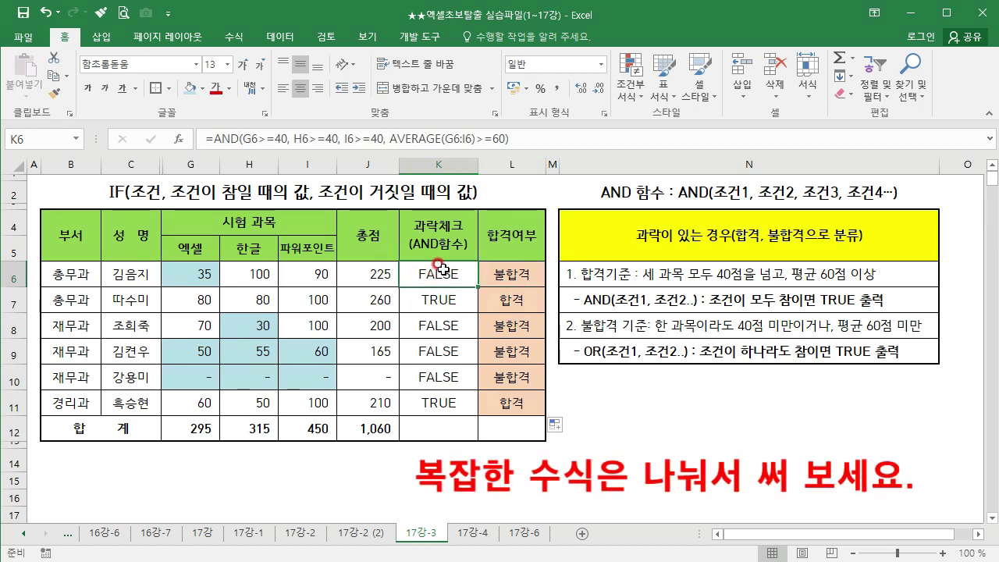
{"action": "left_click", "coordinate": [512, 272]}
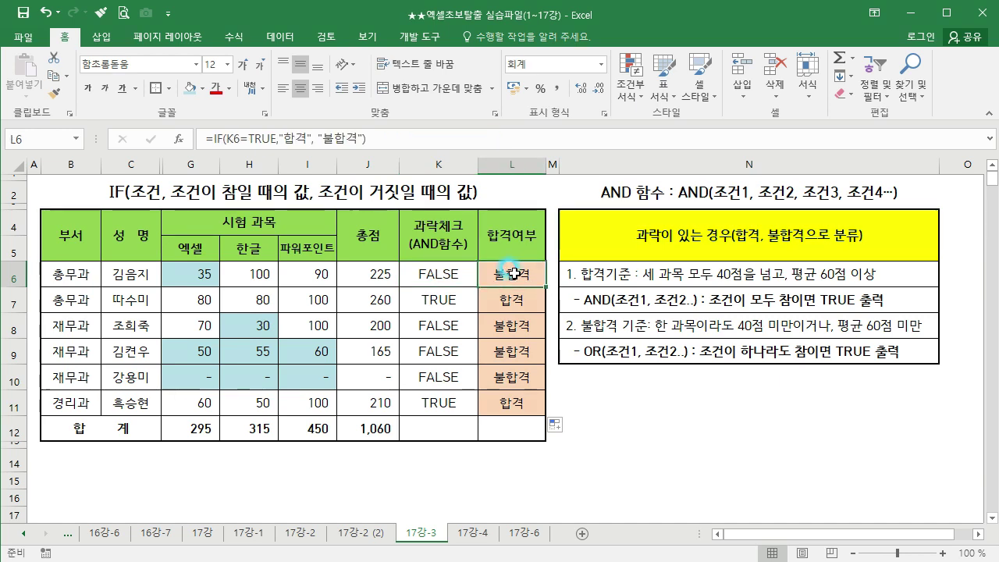
{"action": "left_click", "coordinate": [224, 137]}
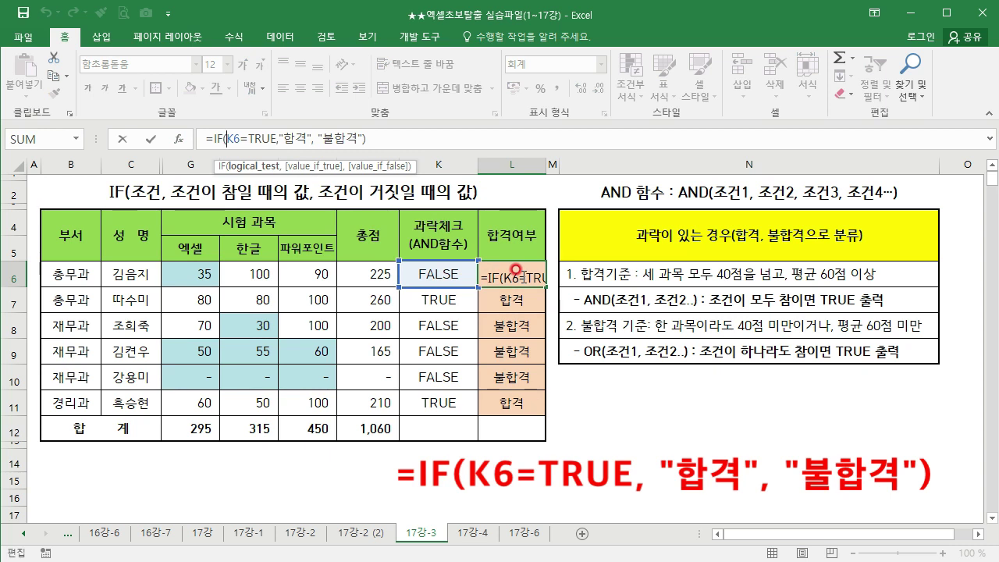
{"action": "key", "text": "Escape"}
{"action": "left_click", "coordinate": [460, 265]}
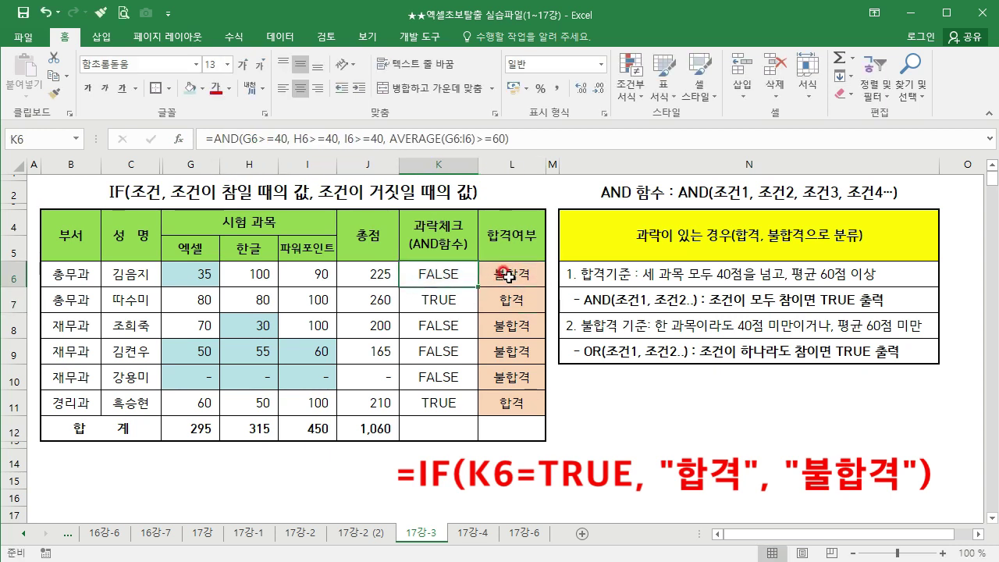
{"action": "left_click", "coordinate": [509, 275]}
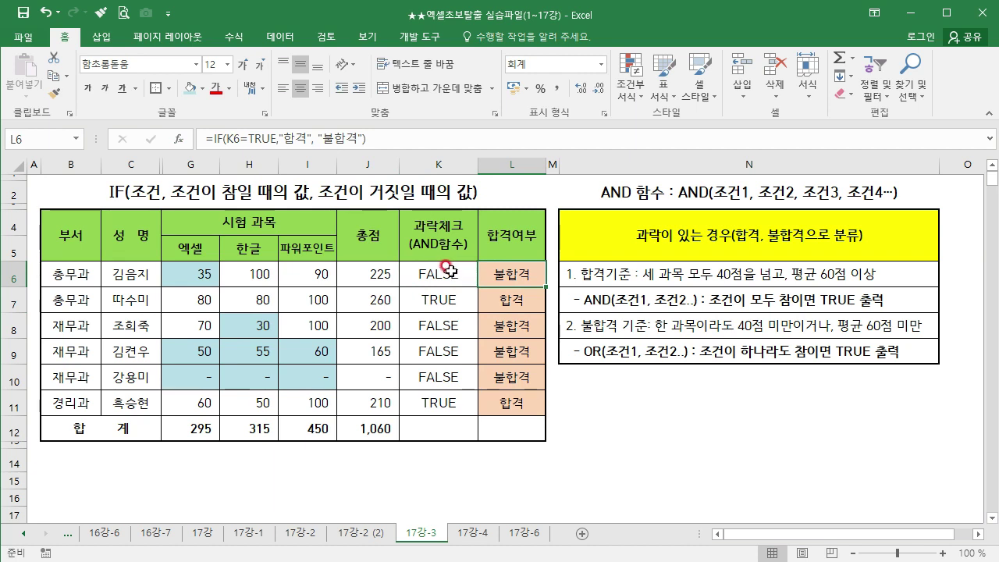
{"action": "double_click", "coordinate": [497, 274]}
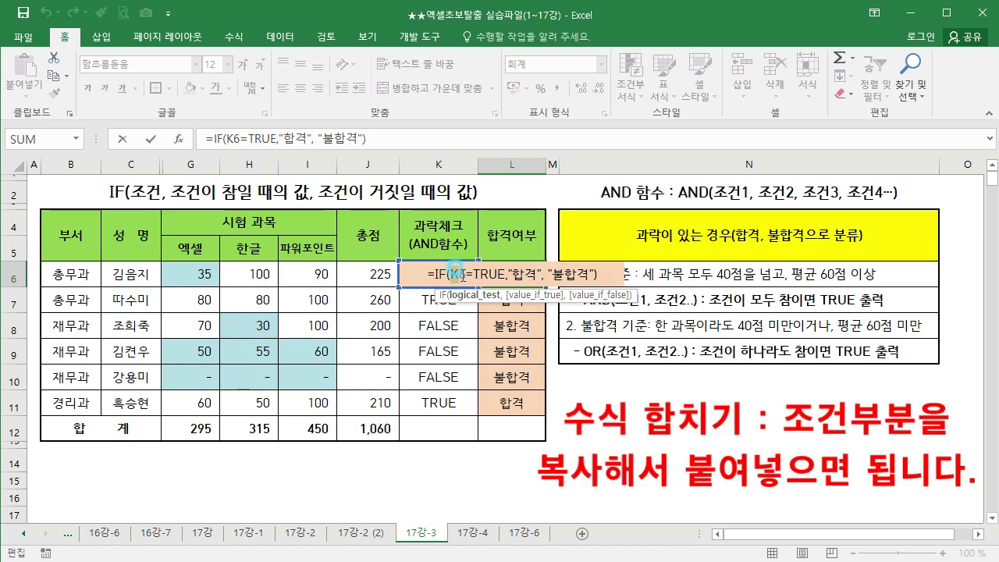
{"action": "key", "text": "Escape"}
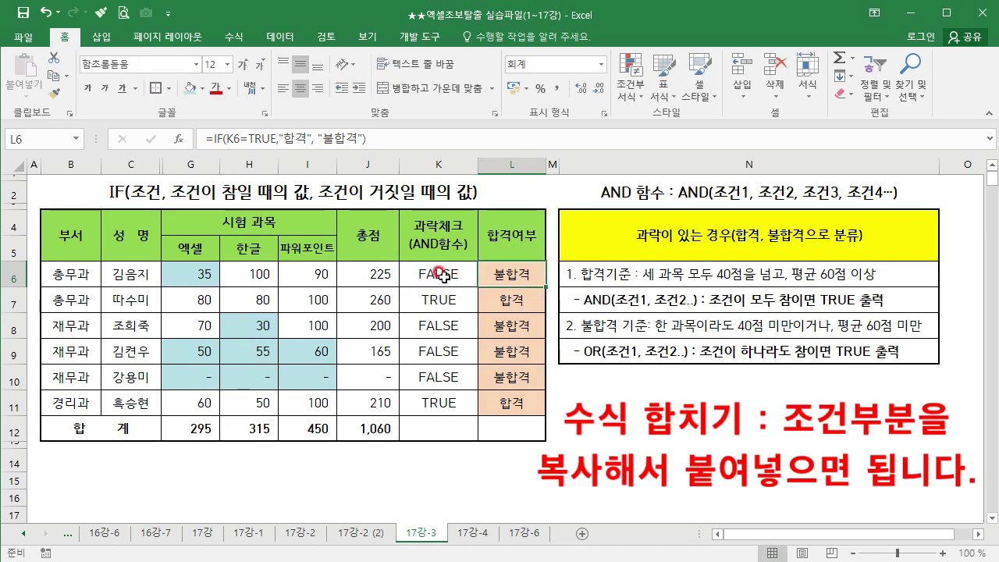
Step: Copy the expression AND(G6>=40, H6>=40, I6>=40, AVERAGE(G6:I6)>=60) from K6's formula, without its equals sign
{"action": "double_click", "coordinate": [442, 275]}
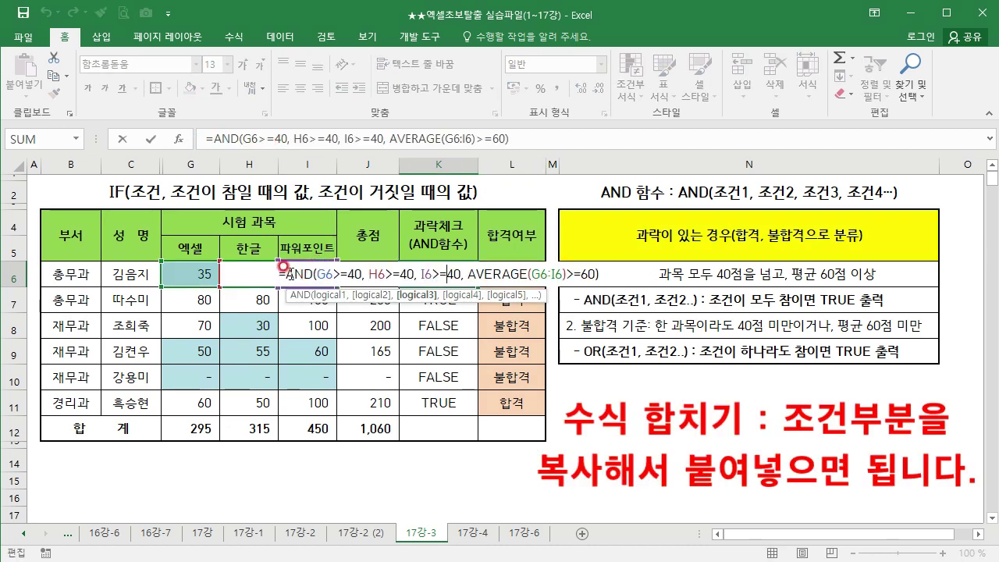
{"action": "left_click_drag", "start_coordinate": [287, 273], "coordinate": [597, 288]}
{"action": "key", "text": "ctrl+c"}
{"action": "key", "text": "Escape"}
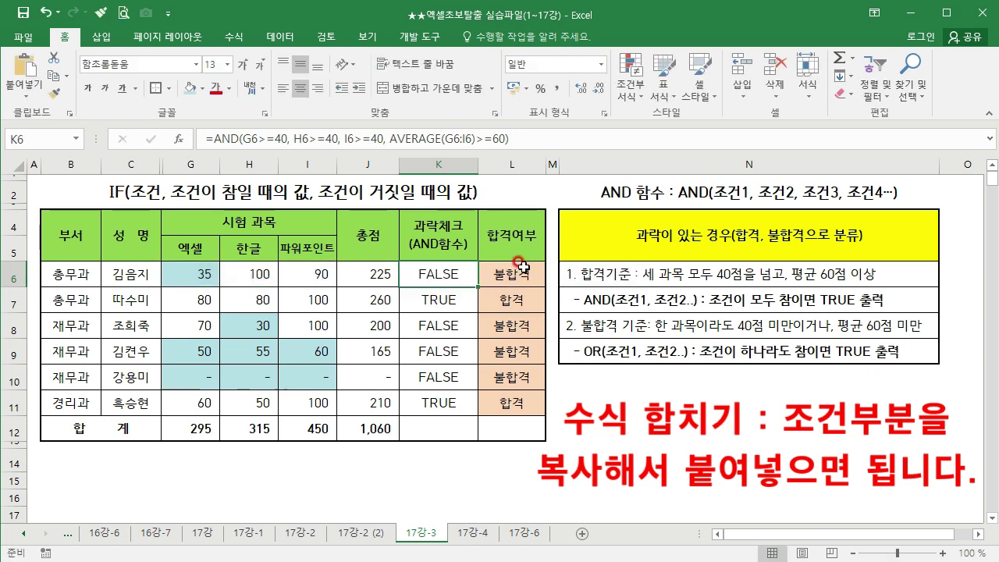
Step: Replace the K6 reference in L6's IF formula with the copied AND expression, and fill the combined formula down to L11
{"action": "double_click", "coordinate": [512, 273]}
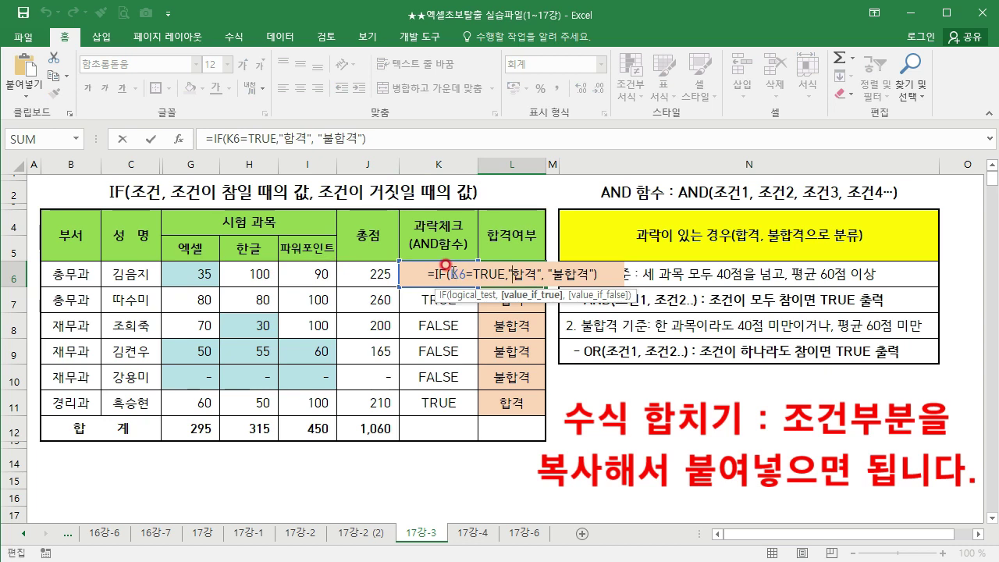
{"action": "double_click", "coordinate": [461, 273]}
{"action": "key", "text": "ctrl+v"}
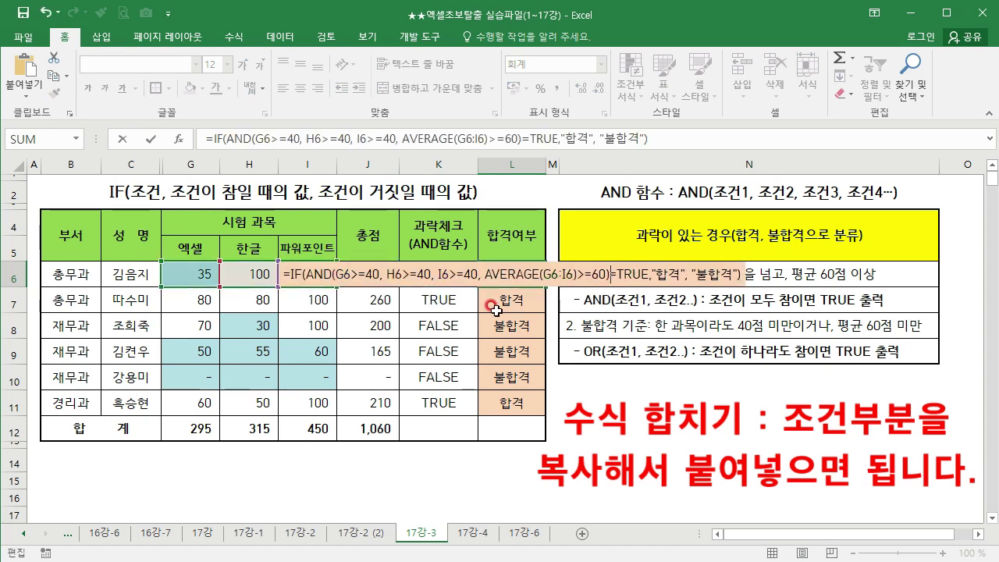
{"action": "key", "text": "Return"}
{"action": "left_click", "coordinate": [531, 277]}
{"action": "left_click_drag", "start_coordinate": [538, 286], "coordinate": [555, 407]}
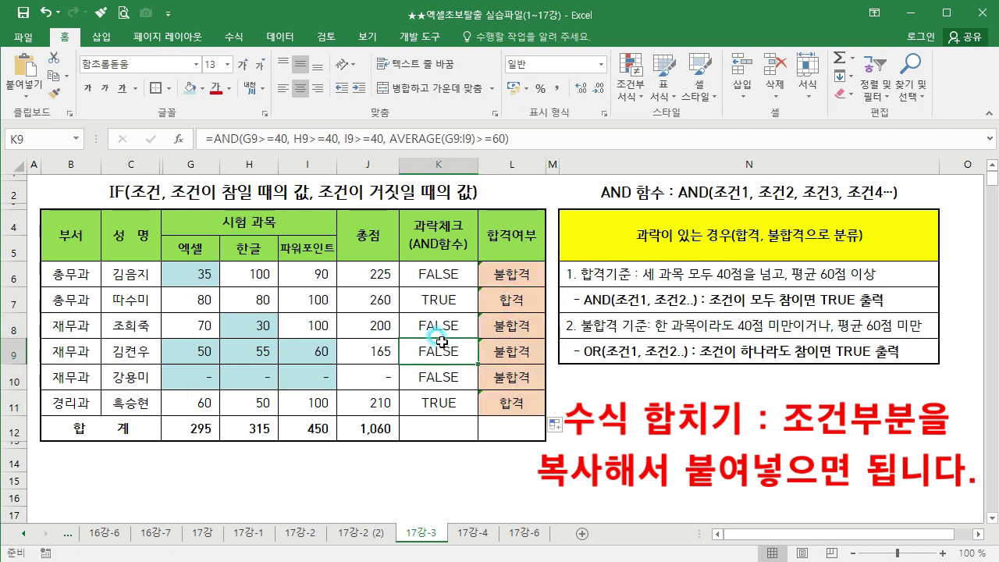
Step: Delete the helper column K headed 과락체크(AND함수)
{"action": "left_click", "coordinate": [434, 163]}
{"action": "right_click", "coordinate": [430, 165]}
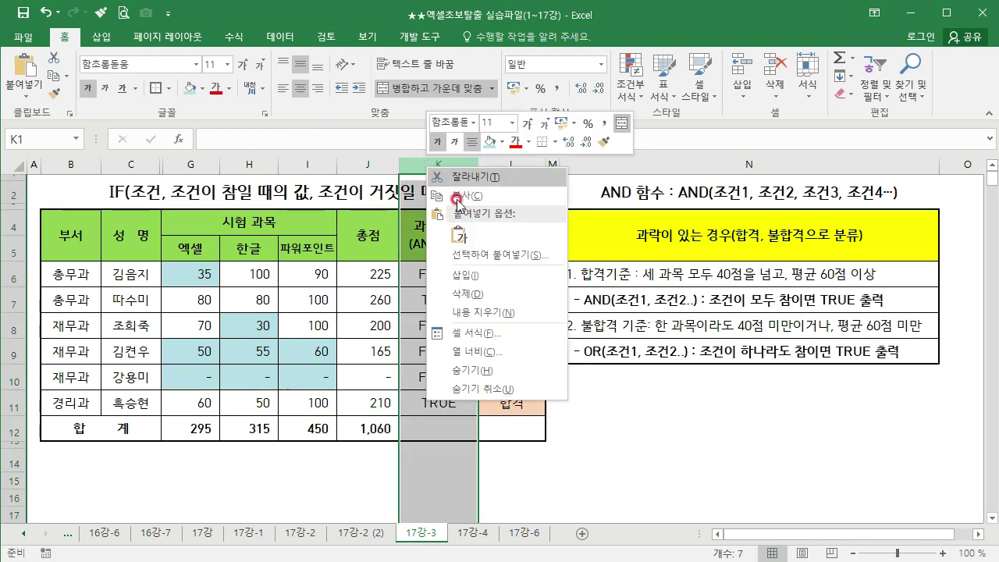
{"action": "left_click", "coordinate": [499, 293]}
Step: Examine the AND condition nested inside the combined IF formula in K6
{"action": "left_click", "coordinate": [426, 276]}
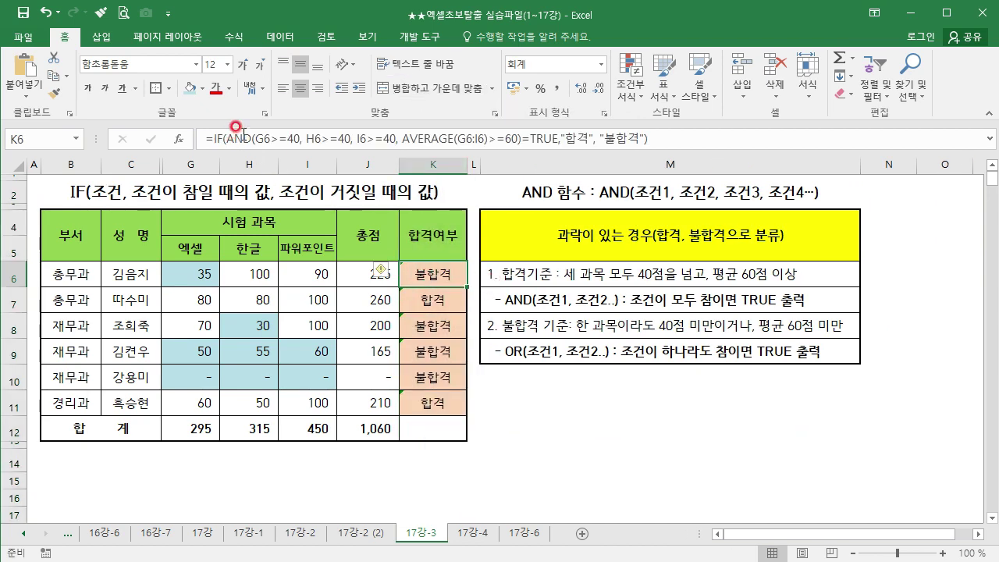
{"action": "left_click_drag", "start_coordinate": [226, 138], "coordinate": [520, 141]}
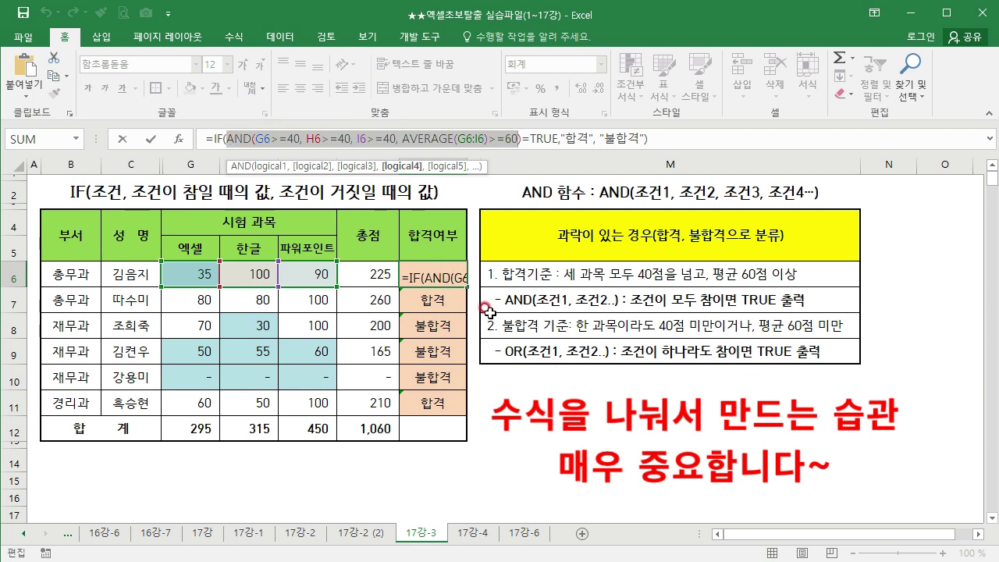
{"action": "key", "text": "ctrl+Return"}
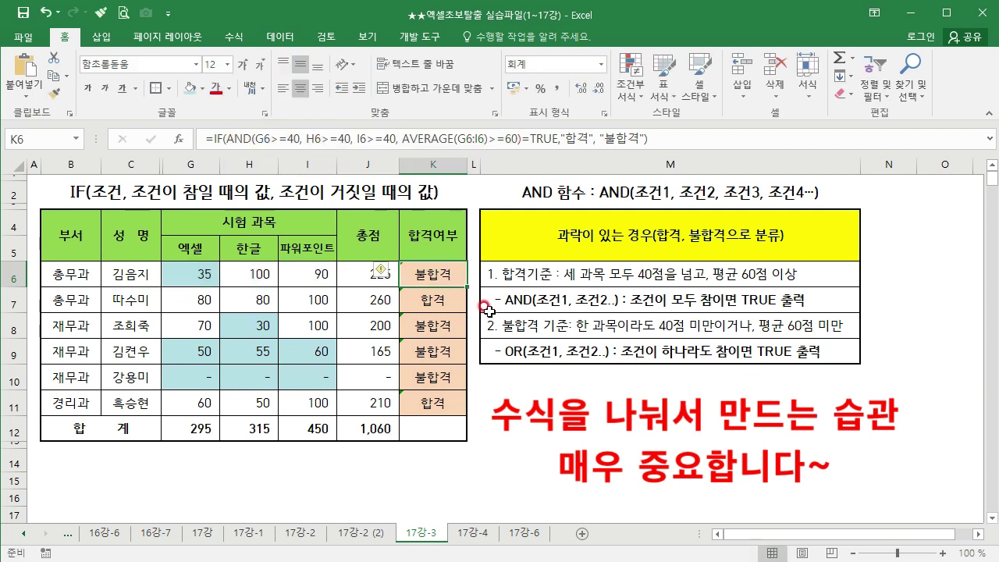
Step: Open the 17강-4 sheet and read the description of the OR function in N9
{"action": "left_click", "coordinate": [479, 534]}
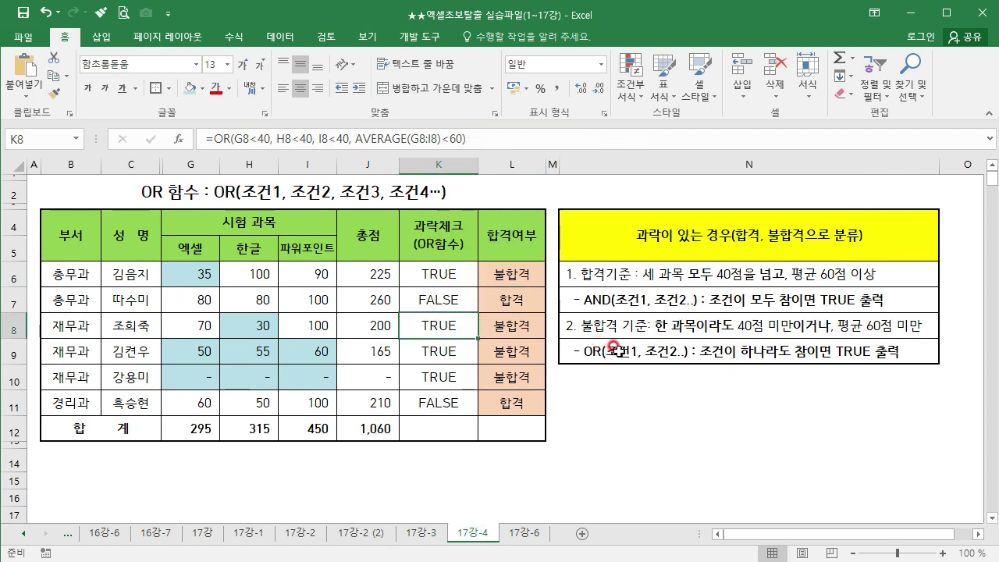
{"action": "double_click", "coordinate": [700, 357]}
{"action": "left_click_drag", "start_coordinate": [701, 353], "coordinate": [905, 362]}
{"action": "left_click", "coordinate": [640, 340]}
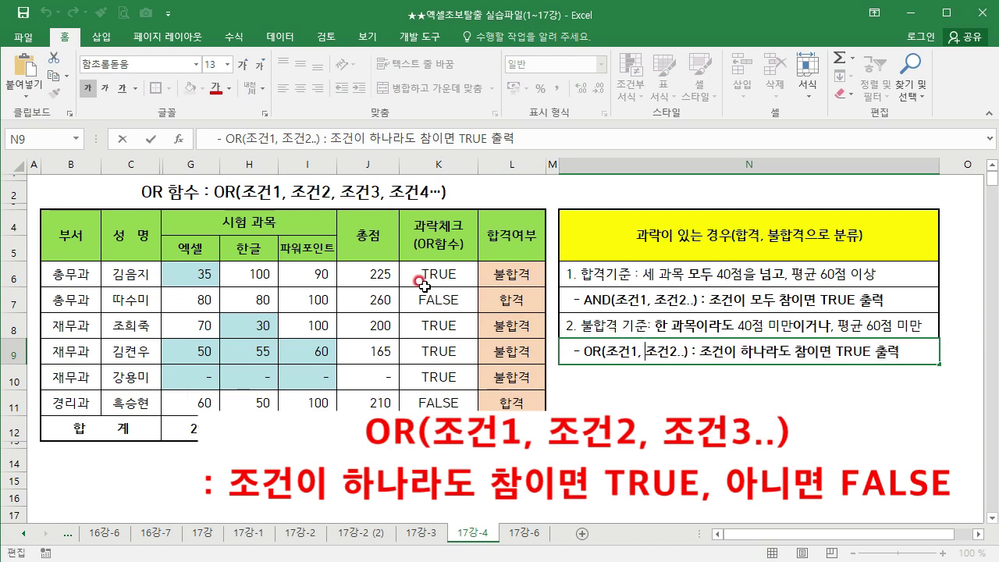
Step: Examine each condition of the OR formula in K6, including the AVERAGE(G6:I6)<60 test
{"action": "left_click", "coordinate": [441, 269]}
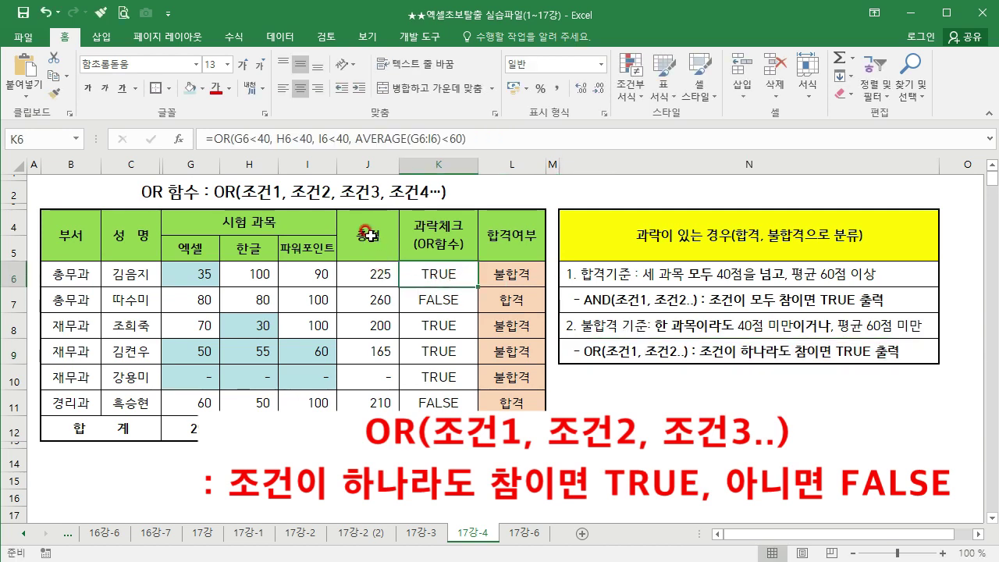
{"action": "left_click_drag", "start_coordinate": [234, 138], "coordinate": [320, 173]}
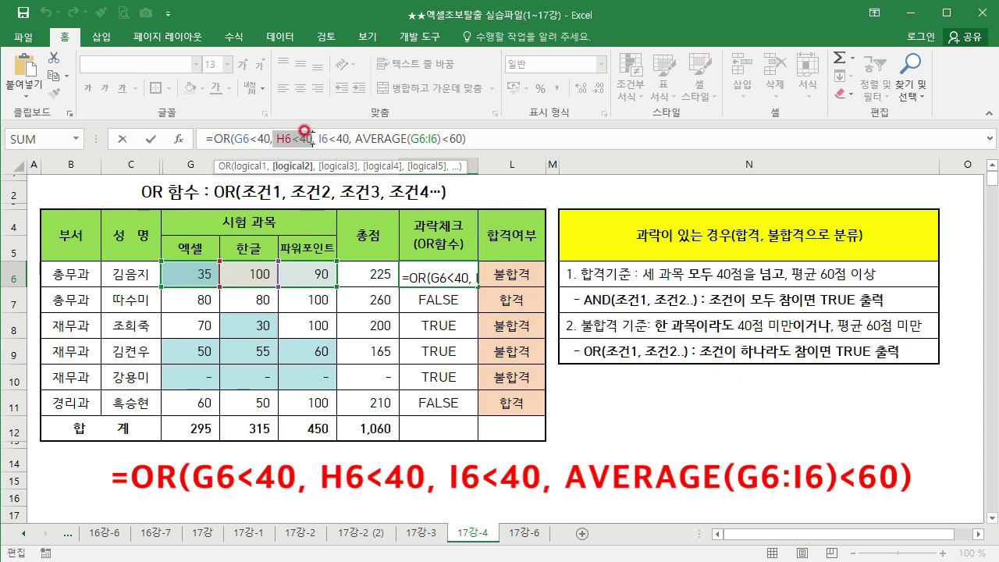
{"action": "left_click_drag", "start_coordinate": [317, 139], "coordinate": [349, 142]}
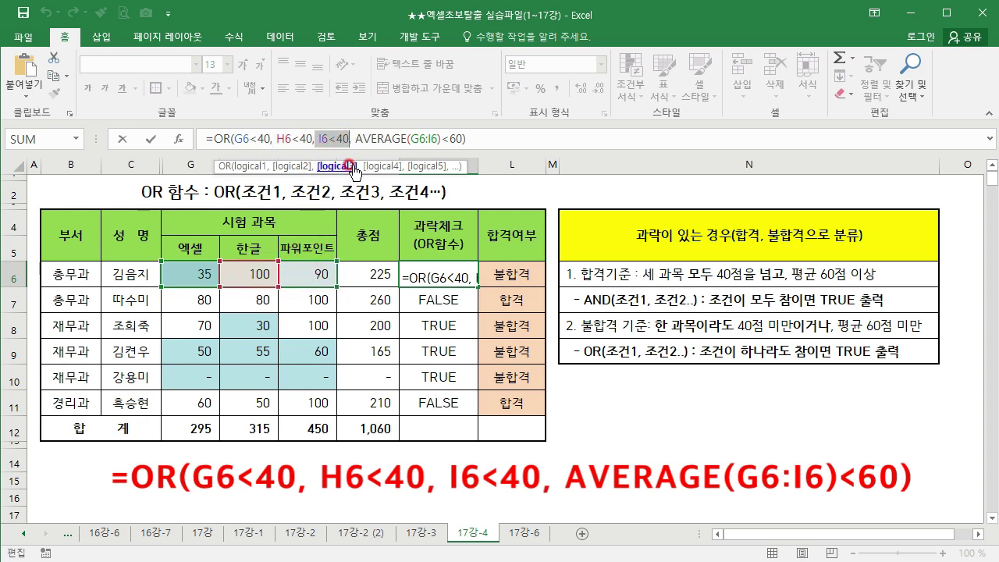
{"action": "left_click_drag", "start_coordinate": [351, 140], "coordinate": [466, 148]}
{"action": "key", "text": "ctrl+Return"}
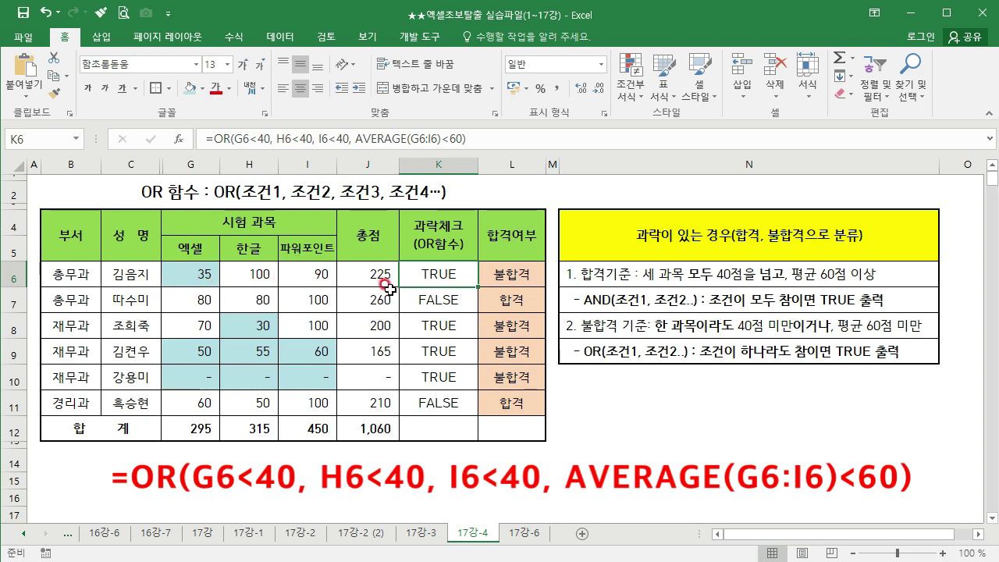
Step: Compare the scores in G6:J6 and G7:J7 with their OR results in K6 and K7
{"action": "left_click", "coordinate": [502, 273]}
{"action": "left_click", "coordinate": [425, 272]}
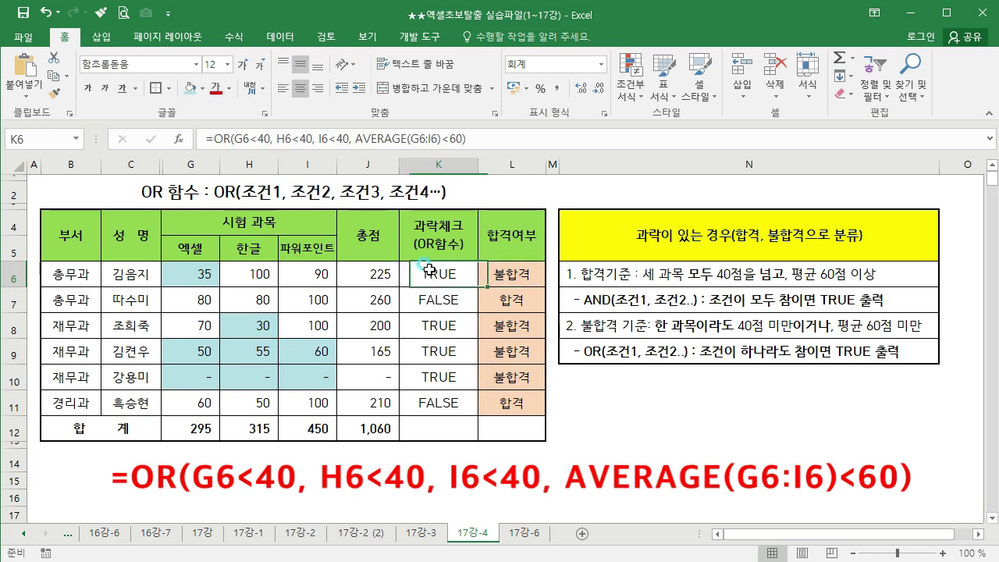
{"action": "left_click_drag", "start_coordinate": [186, 301], "coordinate": [368, 299]}
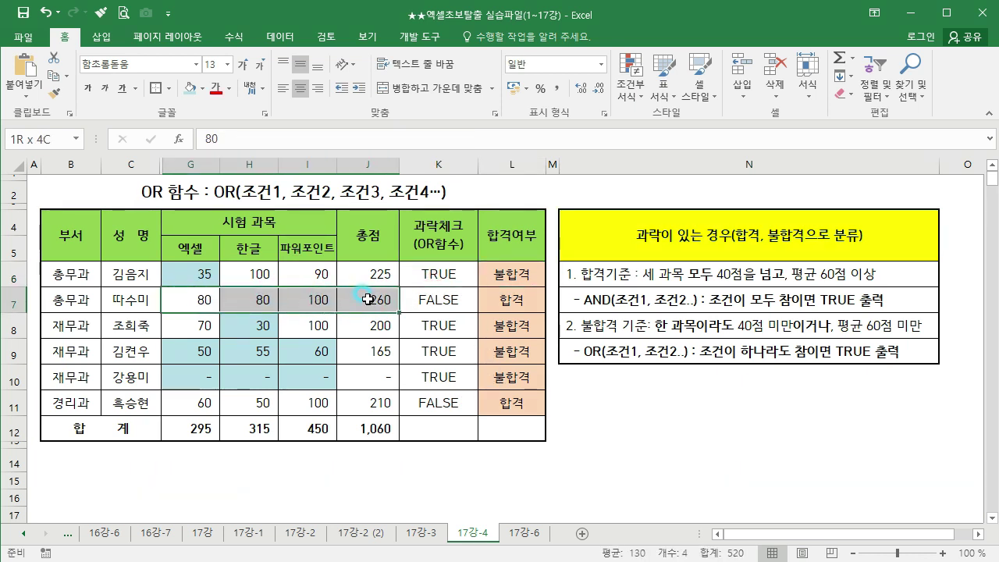
{"action": "left_click", "coordinate": [433, 299]}
{"action": "left_click_drag", "start_coordinate": [205, 269], "coordinate": [351, 268]}
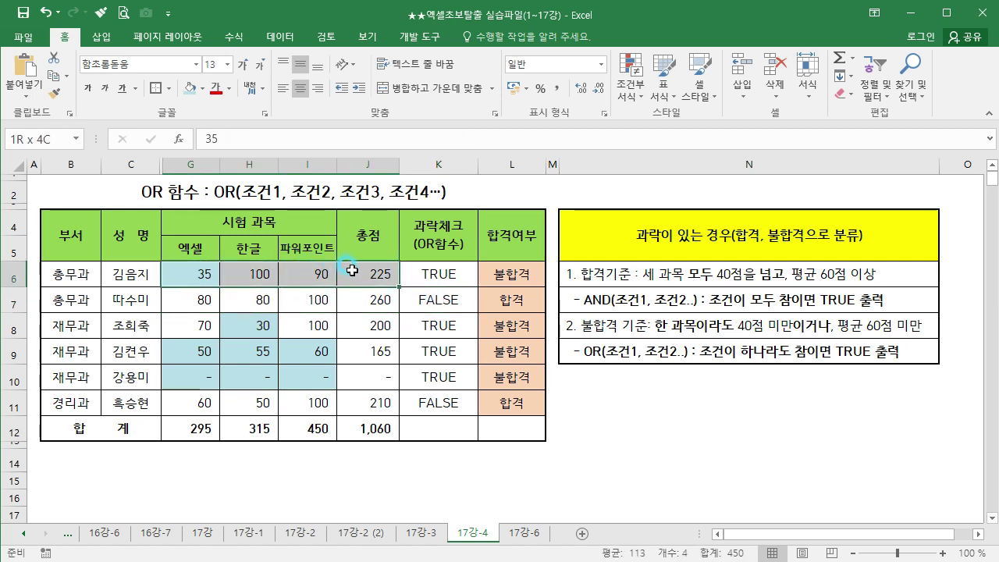
{"action": "left_click", "coordinate": [445, 273]}
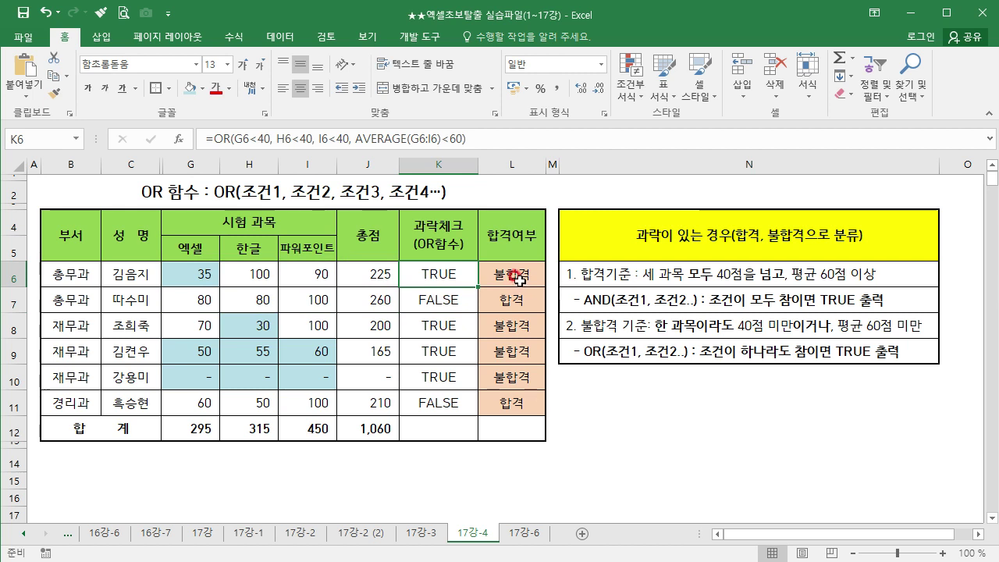
Step: Clear the 합격여부 results in L6:L11 and enter =IF(K6=FALSE,"합격","불합격") in L6
{"action": "left_click_drag", "start_coordinate": [523, 275], "coordinate": [544, 400]}
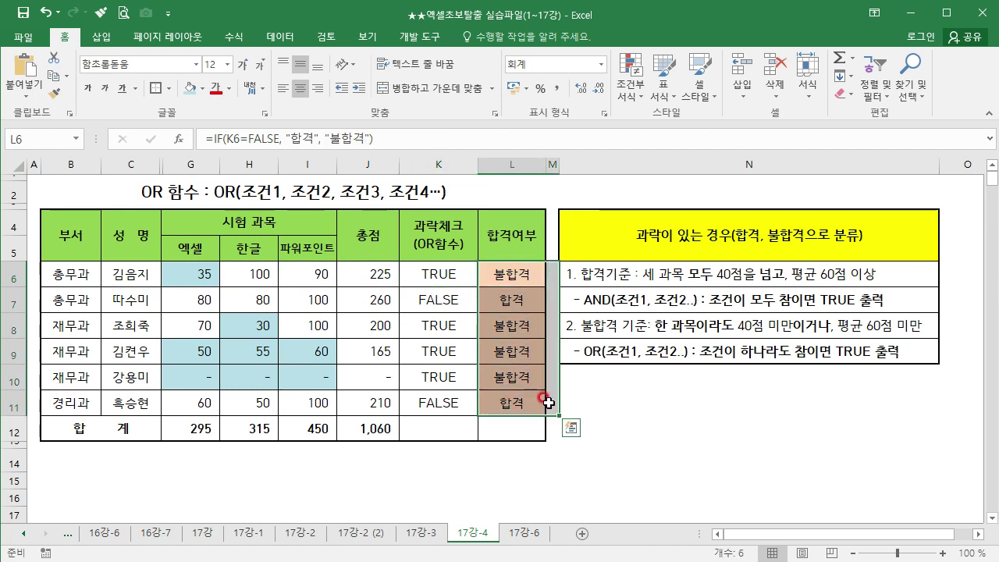
{"action": "key", "text": "Delete"}
{"action": "left_click", "coordinate": [511, 274]}
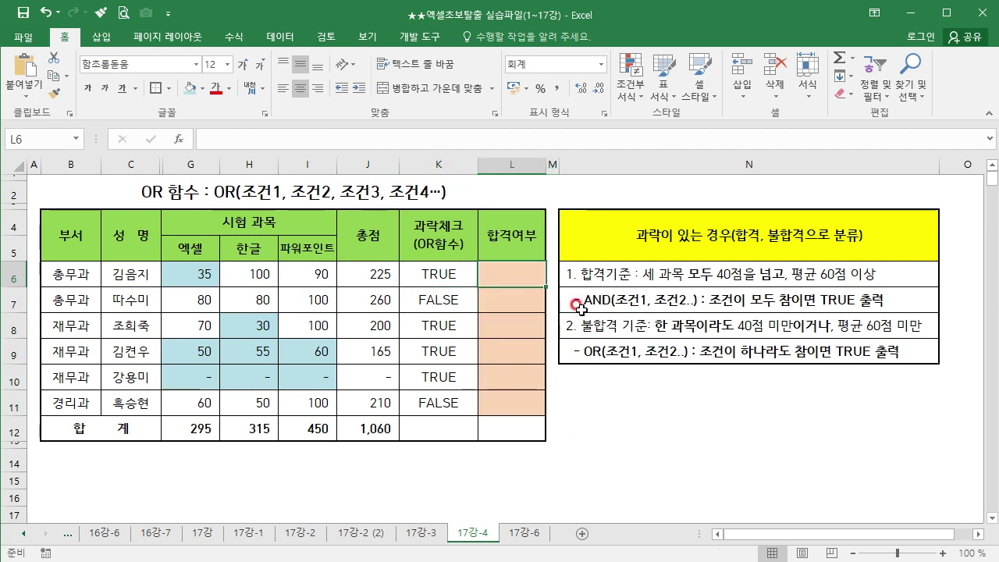
{"action": "type", "text": "=IF("}
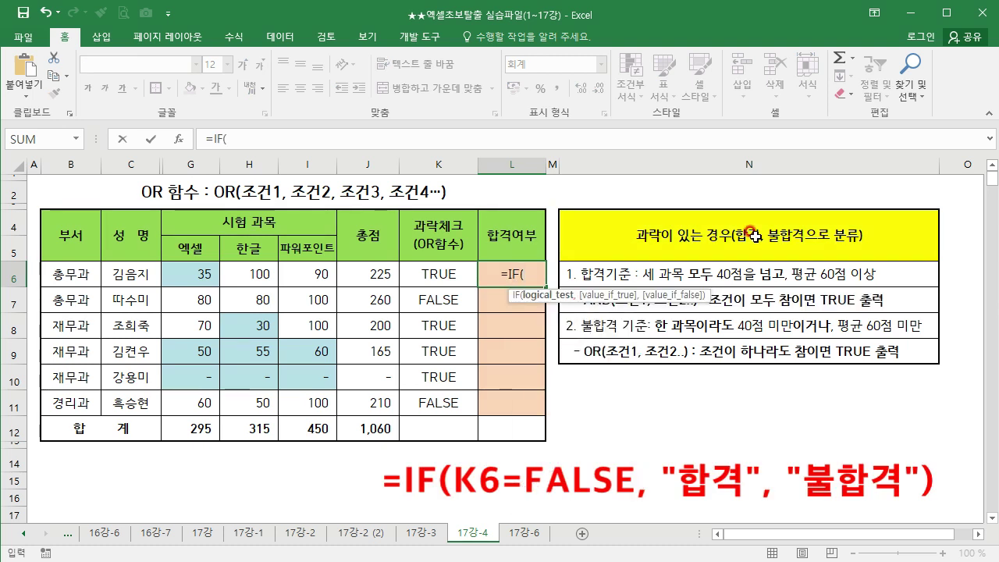
{"action": "left_click", "coordinate": [434, 275]}
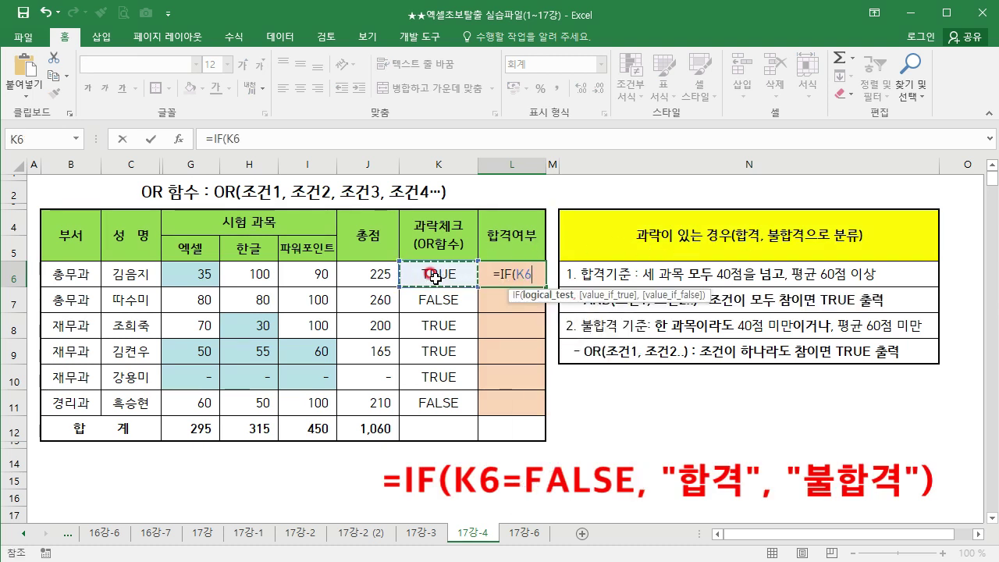
{"action": "type", "text": "=FALE"}
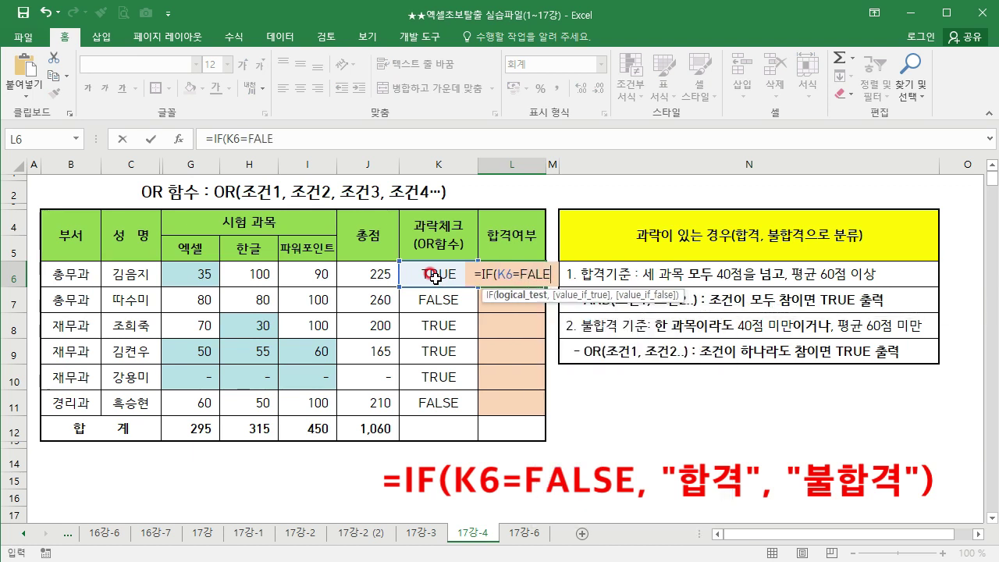
{"action": "key", "text": "BackSpace"}
{"action": "type", "text": "SE,\"합격"}
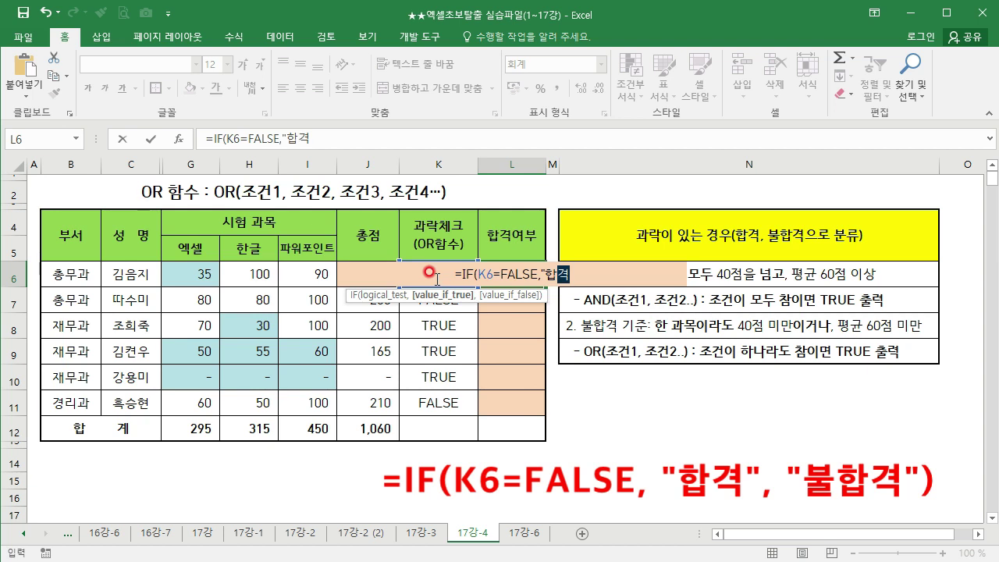
{"action": "type", "text": "\",\""}
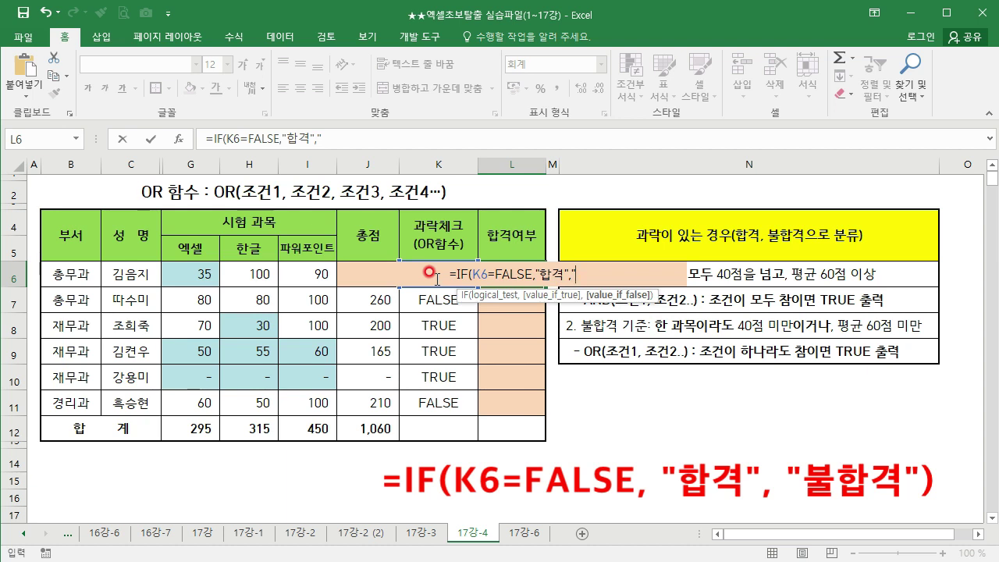
{"action": "type", "text": "ㅂ합격\")"}
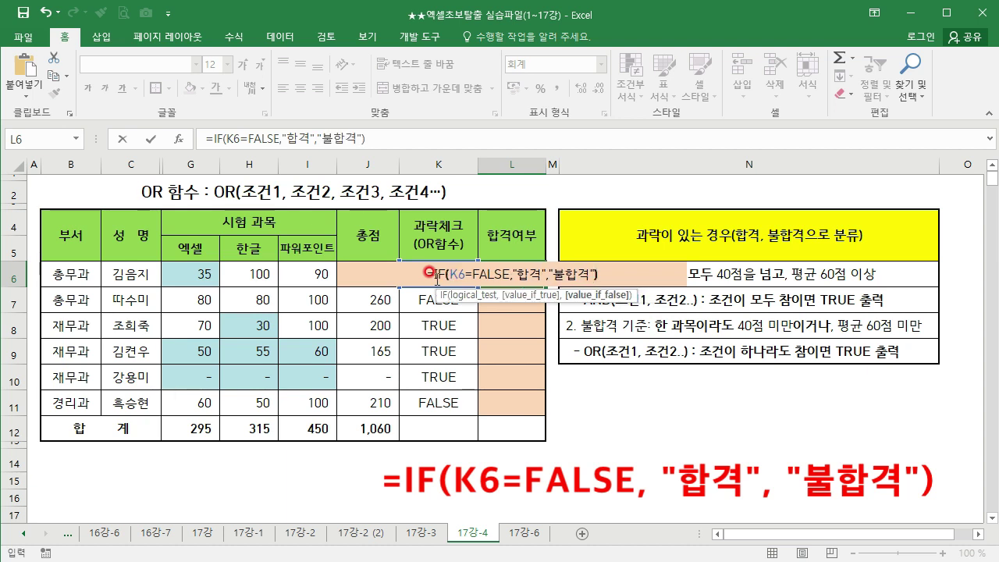
{"action": "key", "text": "Return"}
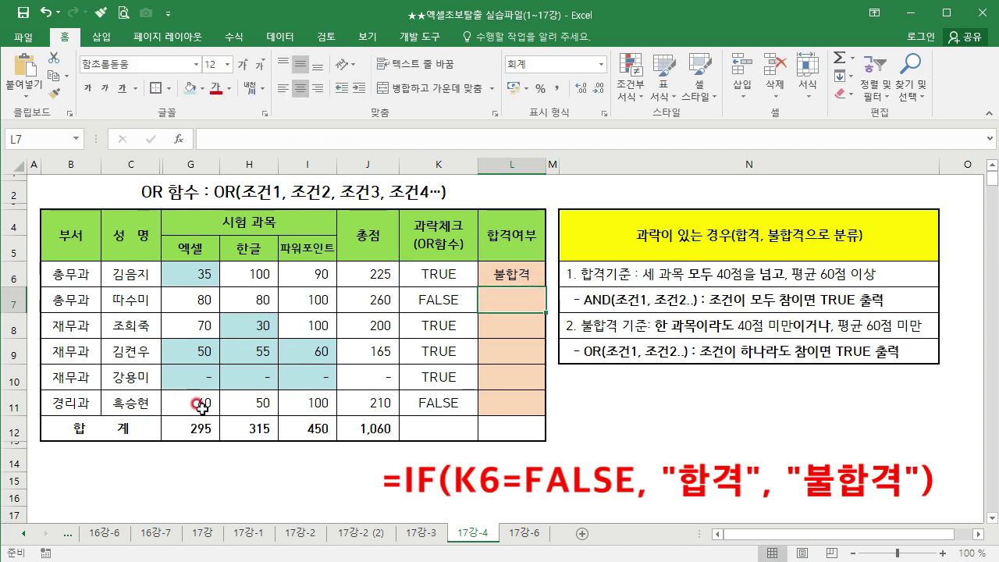
Step: Fill L6's IF formula down to L11 and check the copied formula in L10
{"action": "left_click", "coordinate": [531, 278]}
{"action": "left_click_drag", "start_coordinate": [547, 286], "coordinate": [530, 405]}
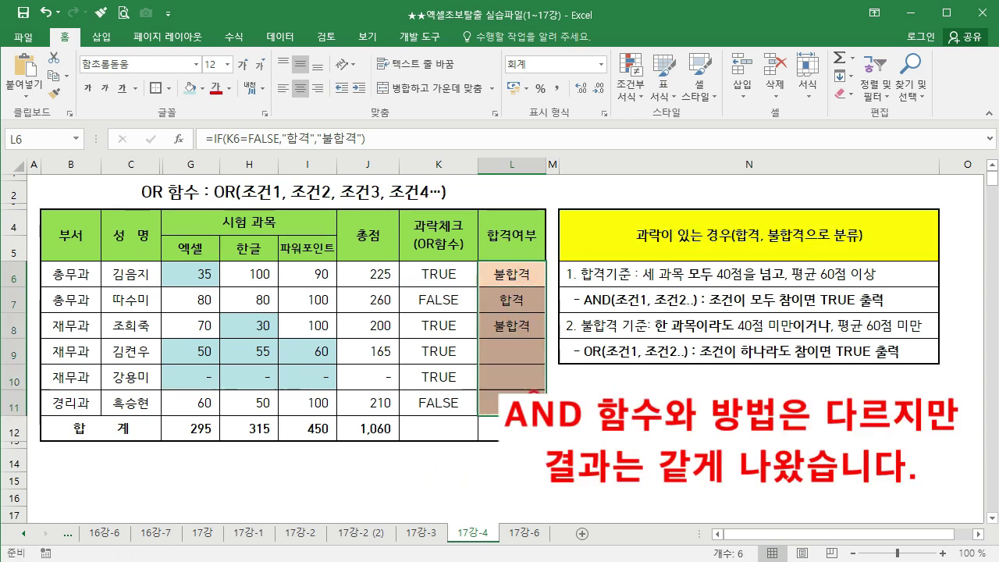
{"action": "left_click", "coordinate": [516, 368]}
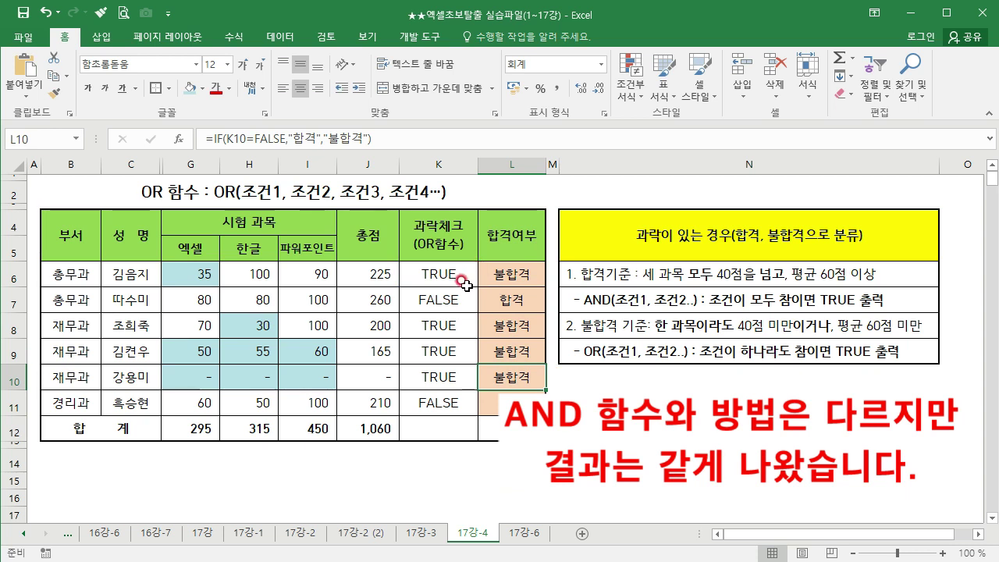
Step: Read the 합격 criteria in N6 and the 불합격 criteria in N8
{"action": "left_click", "coordinate": [641, 276]}
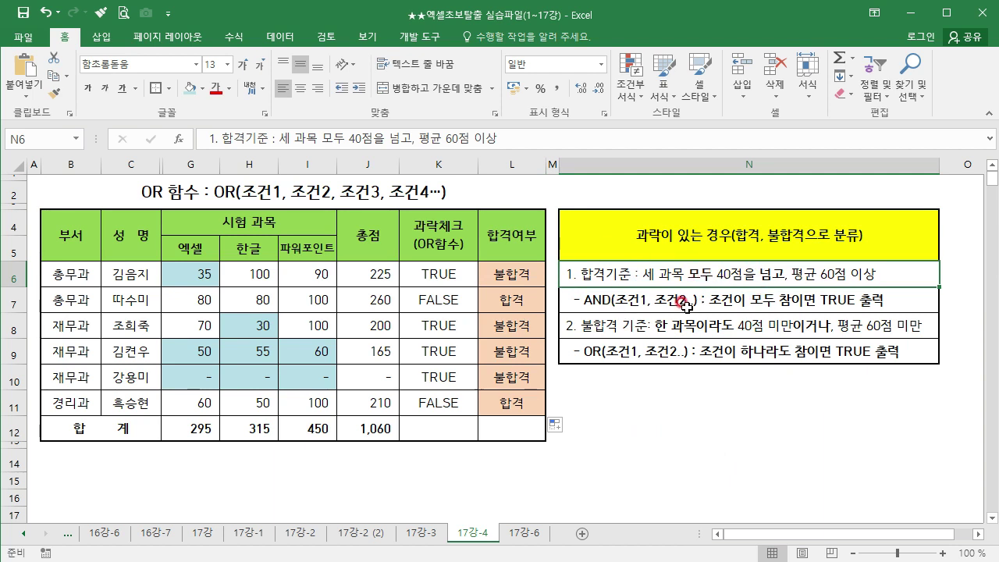
{"action": "left_click", "coordinate": [660, 327]}
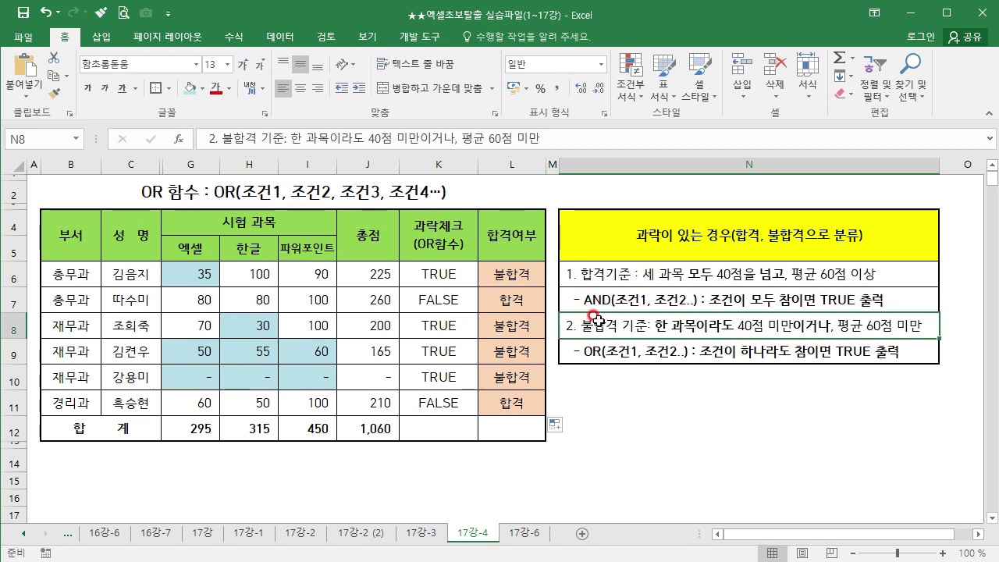
Step: Open the 17강-6 sheet and check the 미응시 rule in M6 and the formula in K10
{"action": "left_click", "coordinate": [524, 536]}
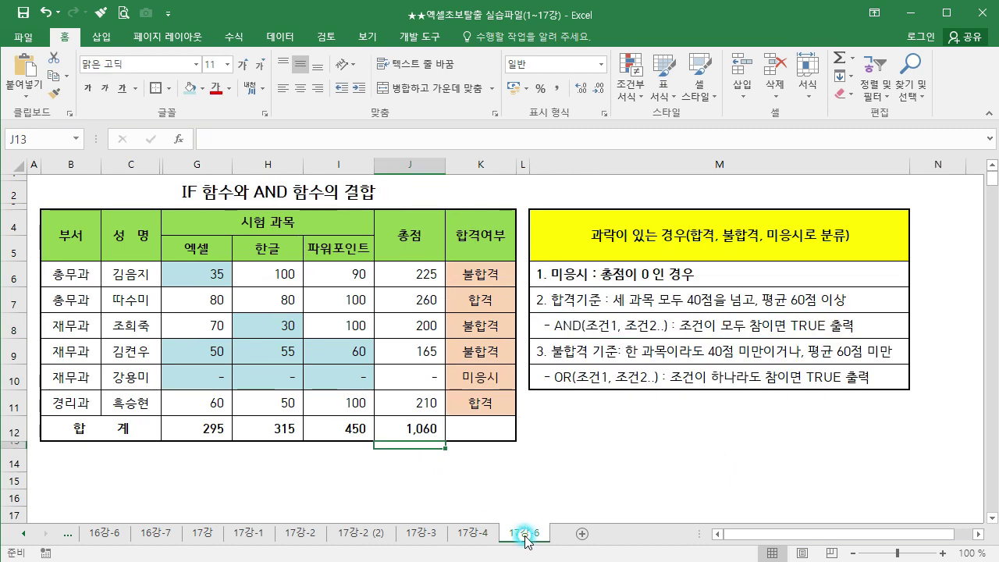
{"action": "left_click", "coordinate": [595, 276]}
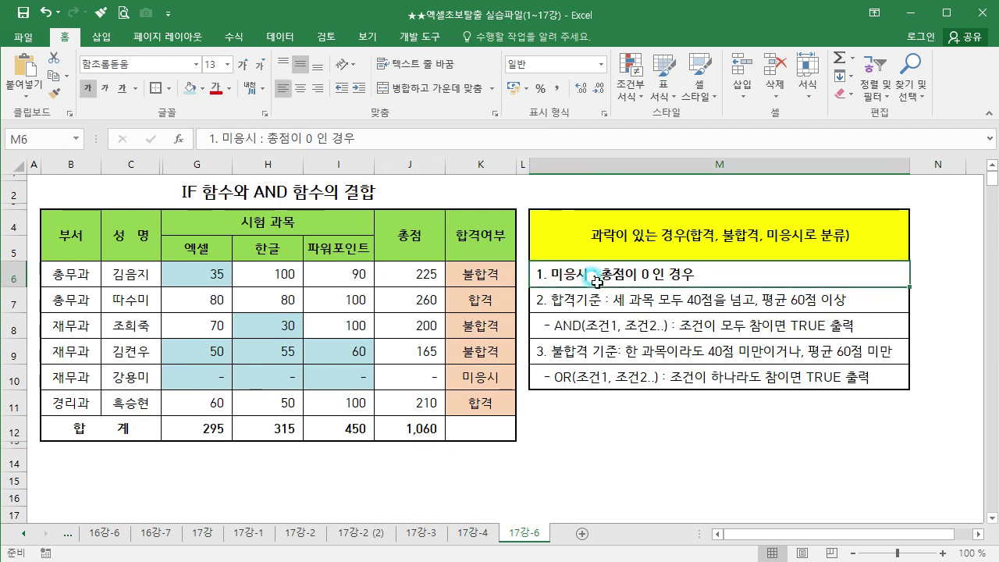
{"action": "left_click", "coordinate": [479, 375]}
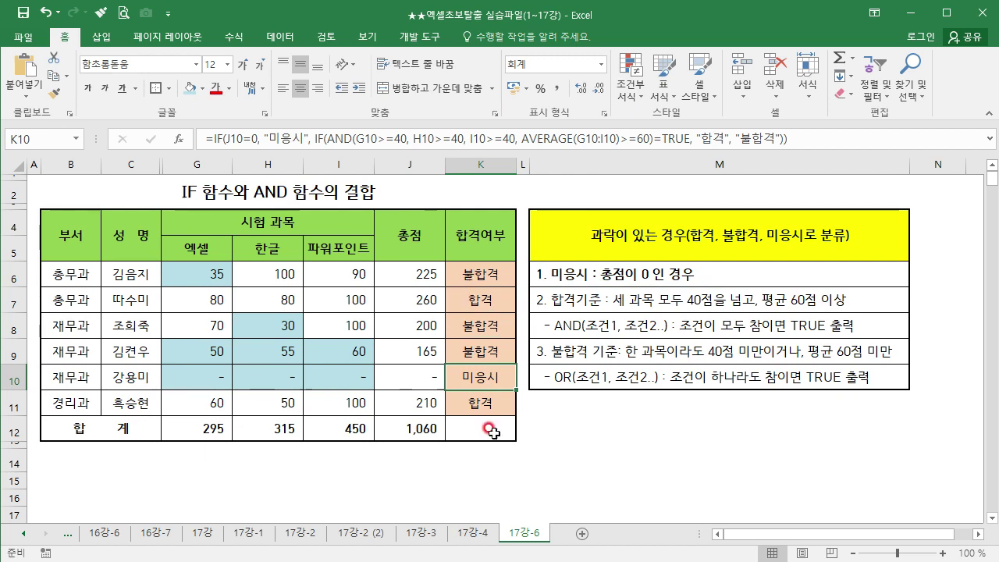
Step: Examine the combined IF and AND formula in K6 on the 17강-3 sheet without editing it
{"action": "left_click", "coordinate": [422, 534]}
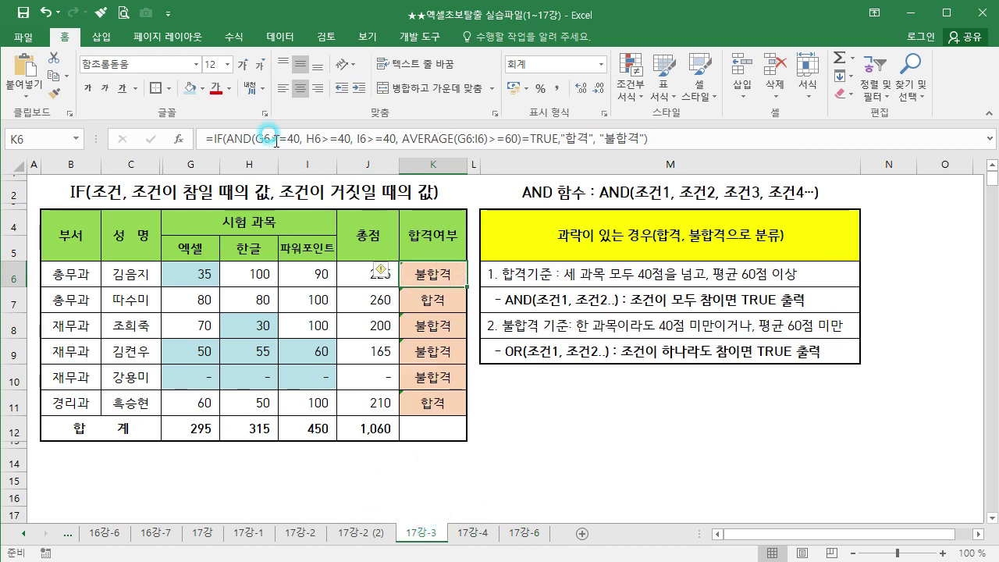
{"action": "left_click_drag", "start_coordinate": [213, 139], "coordinate": [649, 137]}
{"action": "left_click", "coordinate": [649, 137]}
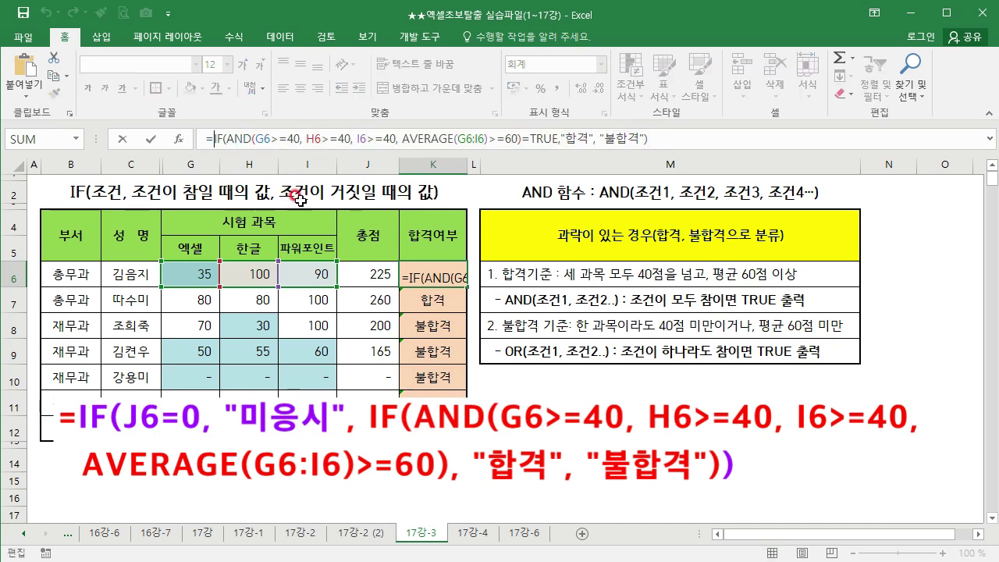
{"action": "key", "text": "Escape"}
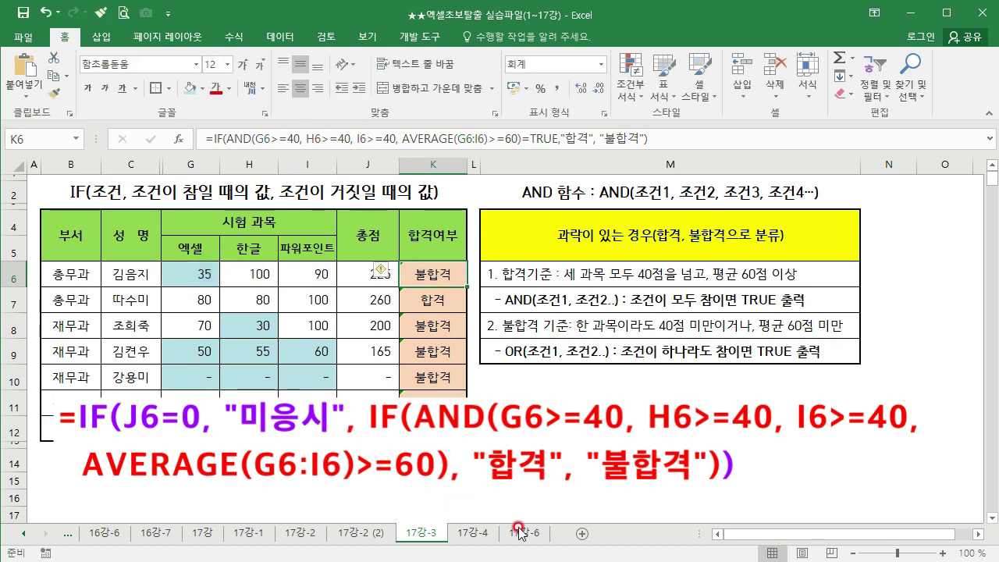
Step: Examine K10's nested formula on the 17강-6 sheet: the J10=0 test, the "미응시" value and the inner IF with AND
{"action": "left_click", "coordinate": [523, 532]}
{"action": "left_click", "coordinate": [257, 139]}
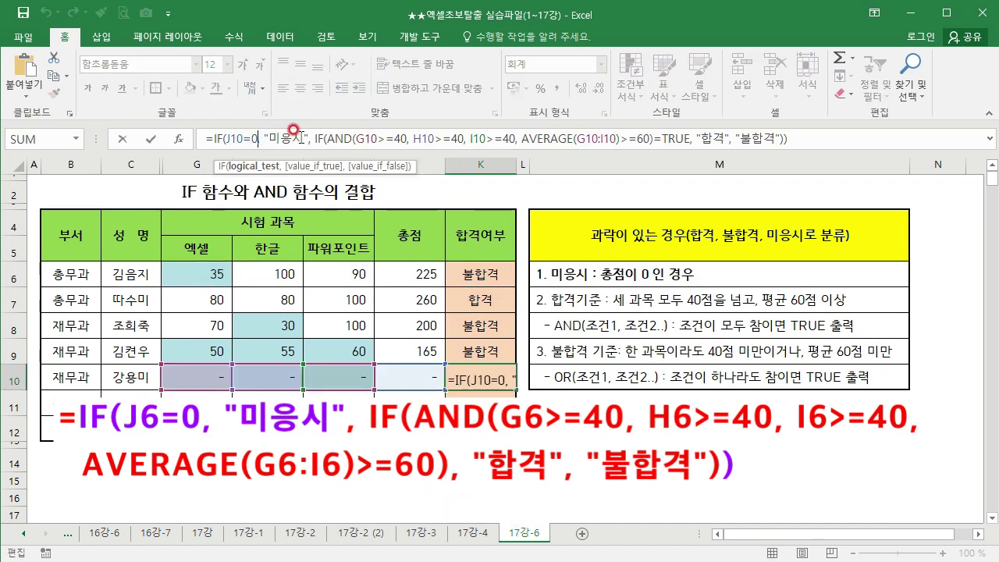
{"action": "left_click_drag", "start_coordinate": [314, 139], "coordinate": [774, 146]}
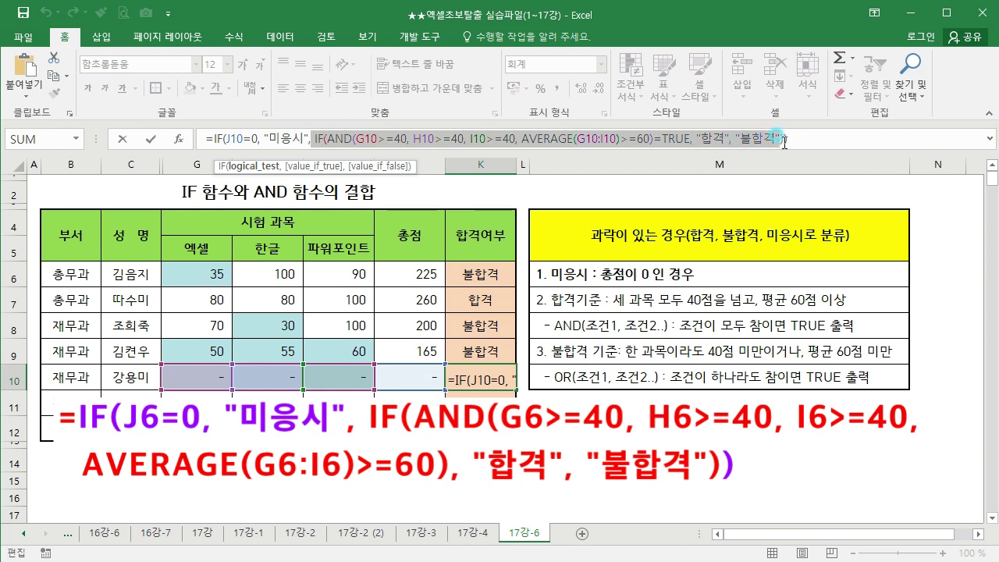
{"action": "left_click", "coordinate": [224, 139]}
{"action": "double_click", "coordinate": [230, 139]}
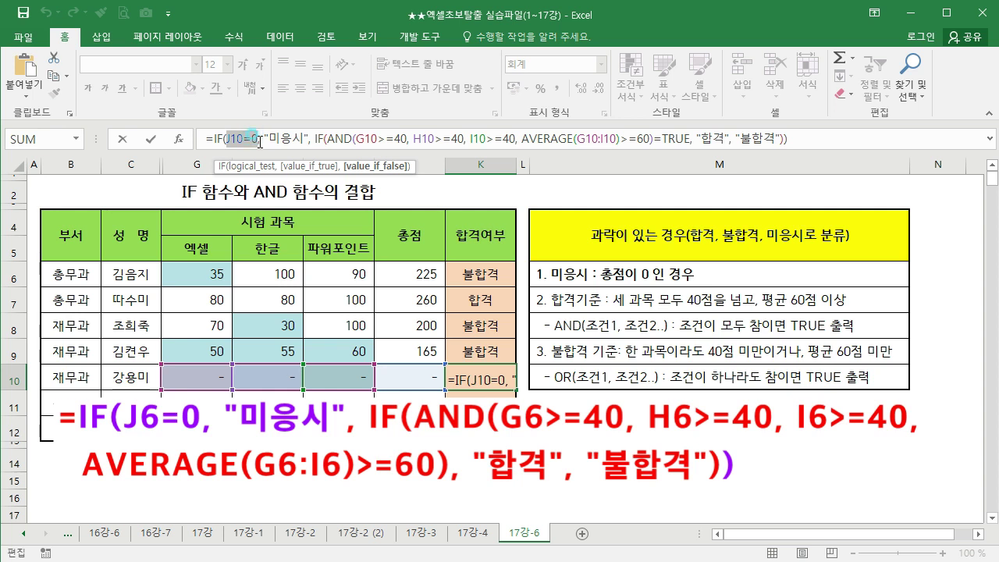
{"action": "left_click_drag", "start_coordinate": [259, 143], "coordinate": [473, 210]}
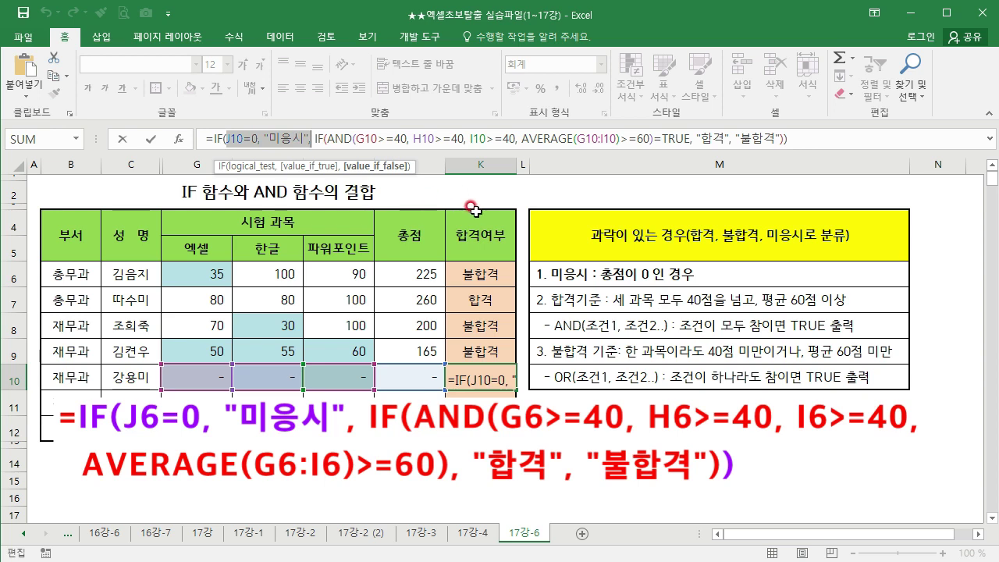
{"action": "key", "text": "Escape"}
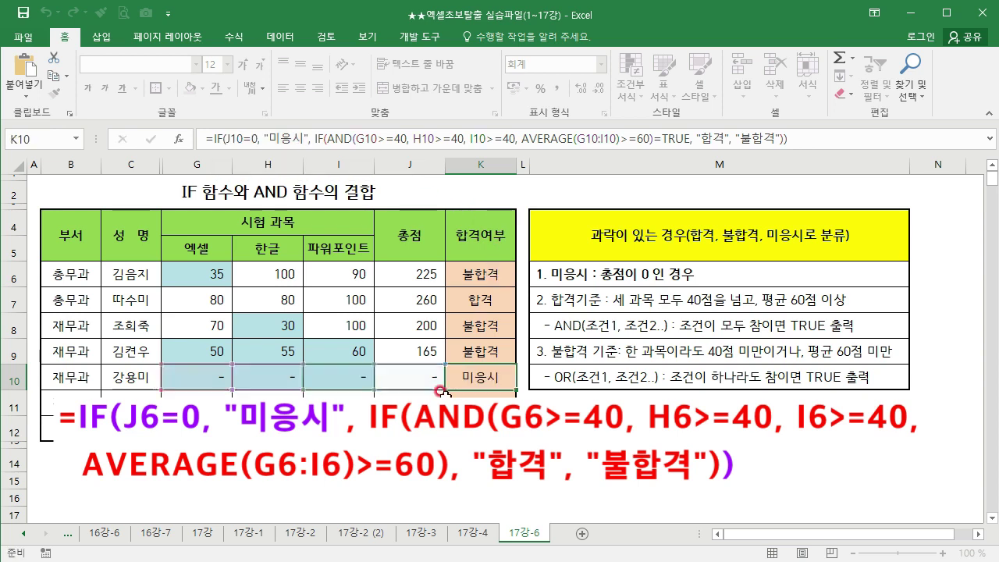
Step: Review the 17강 and 17강-2 sheets and the AND results in K6:K11 on the 17강-2 (2) sheet
{"action": "left_click", "coordinate": [203, 533]}
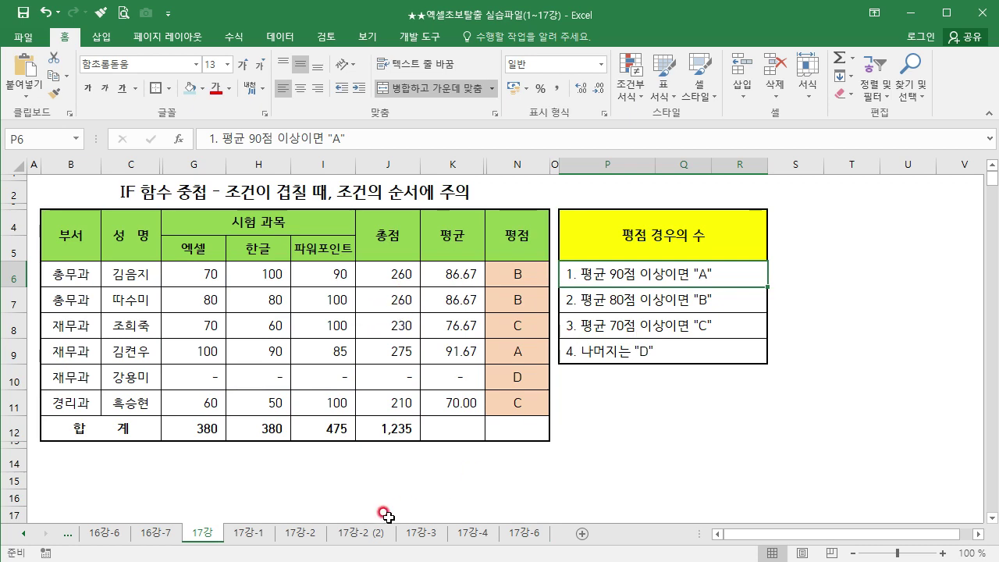
{"action": "left_click", "coordinate": [301, 533]}
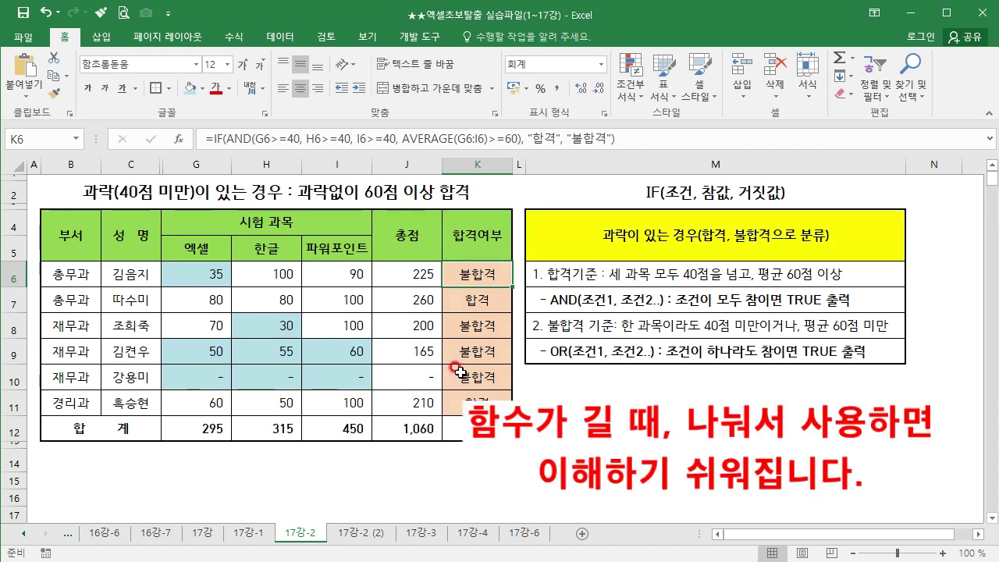
{"action": "left_click", "coordinate": [410, 533]}
{"action": "left_click", "coordinate": [383, 533]}
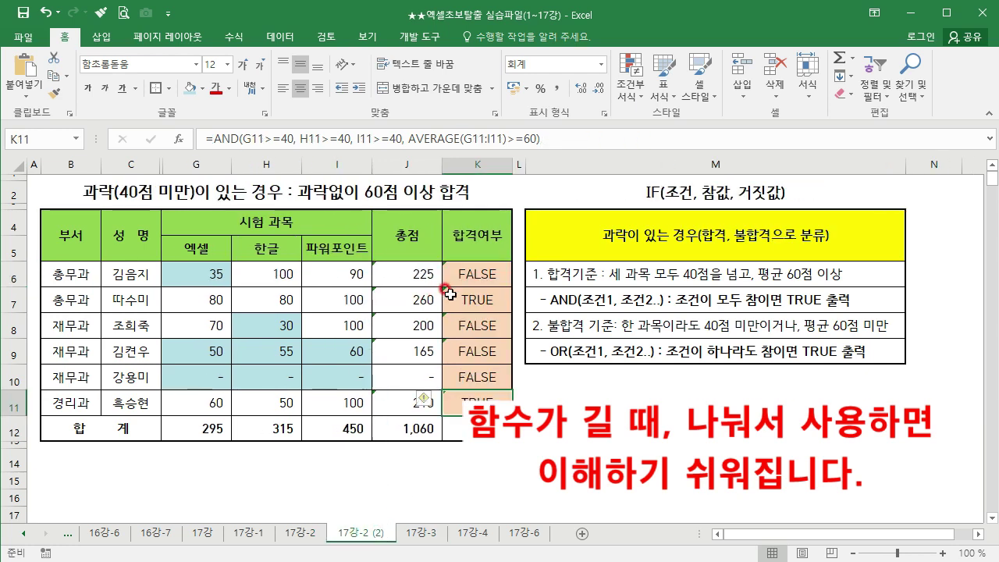
{"action": "left_click_drag", "start_coordinate": [462, 273], "coordinate": [477, 398]}
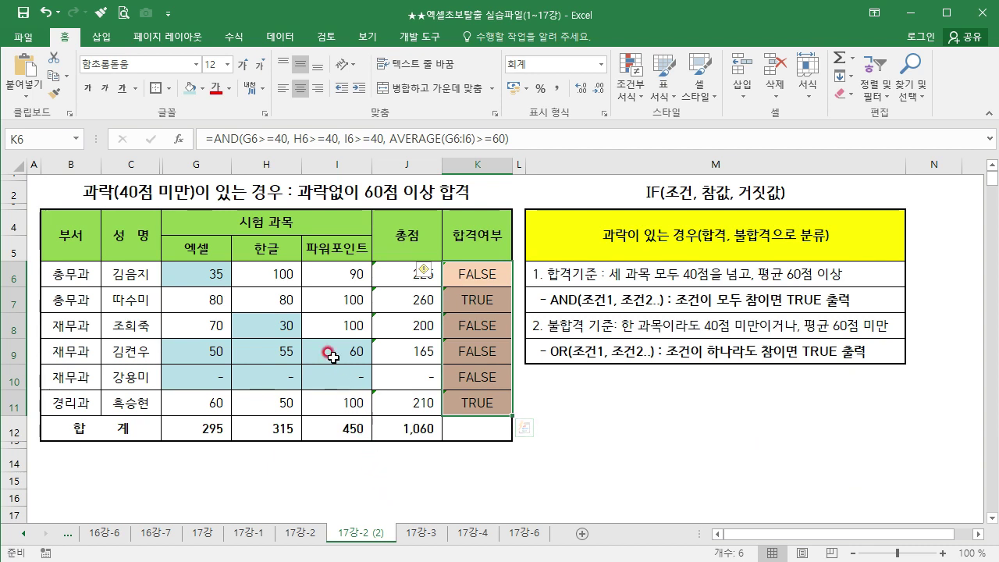
{"action": "left_click", "coordinate": [310, 311]}
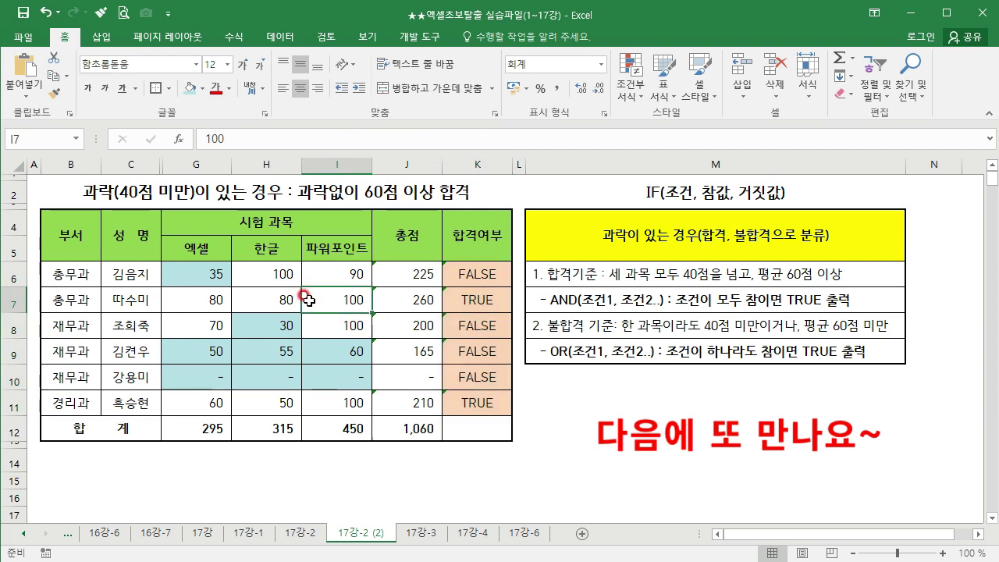